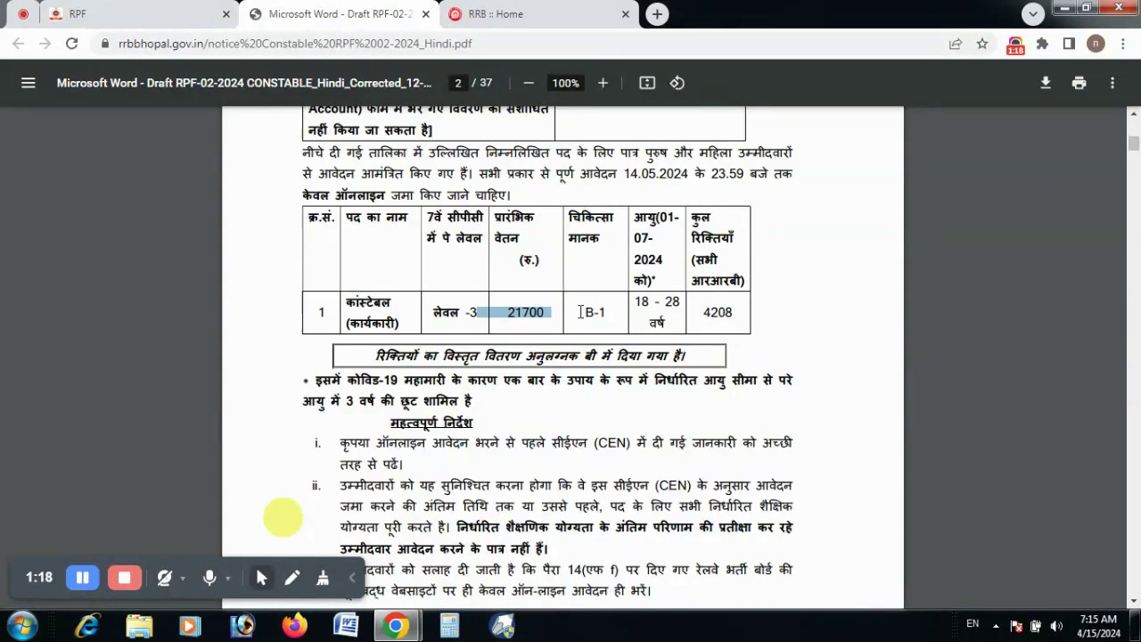
Highlight the medical standard, age range and total vacancies for the Constable post in the notification's table
{"action": "left_click_drag", "start_coordinate": [580, 311], "coordinate": [613, 318]}
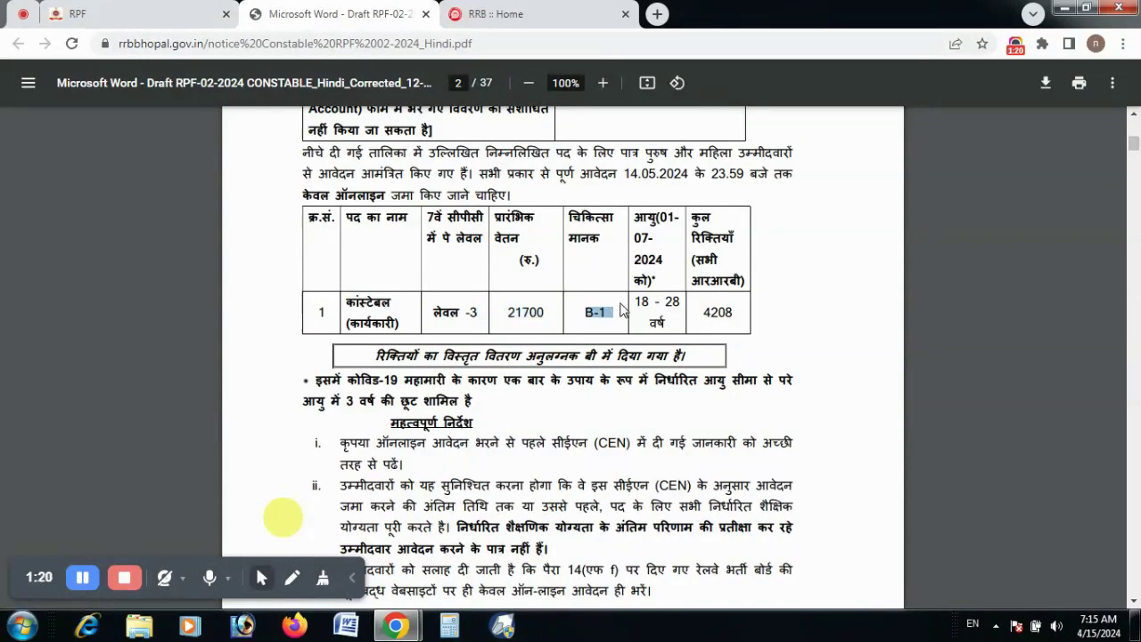
{"action": "left_click", "coordinate": [641, 301]}
{"action": "left_click_drag", "start_coordinate": [650, 302], "coordinate": [668, 316]}
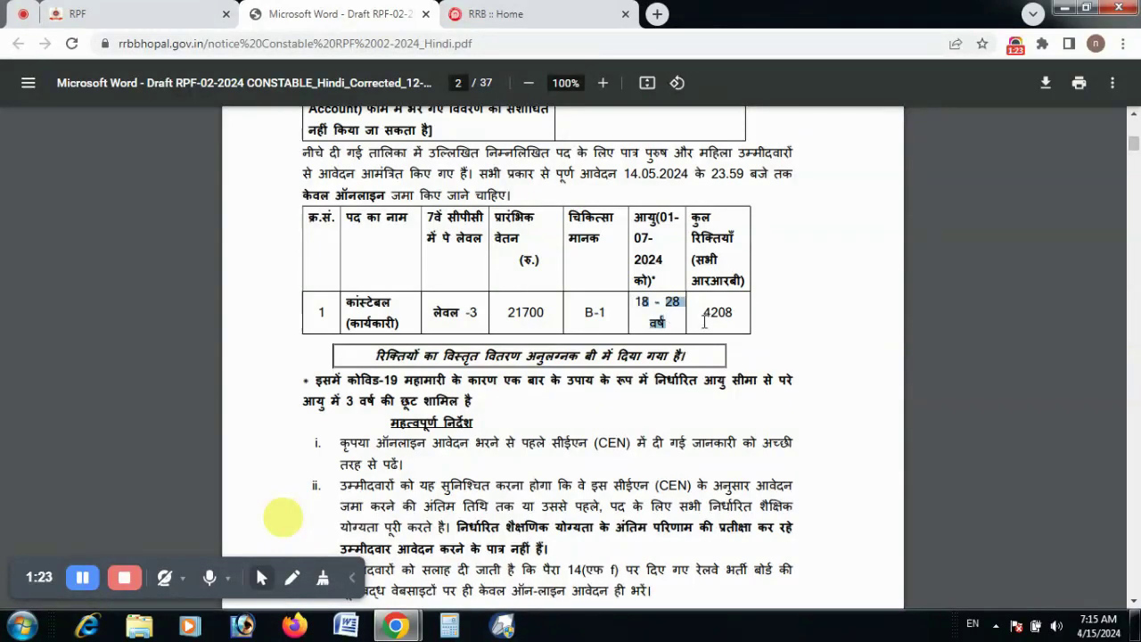
{"action": "left_click_drag", "start_coordinate": [705, 314], "coordinate": [744, 316]}
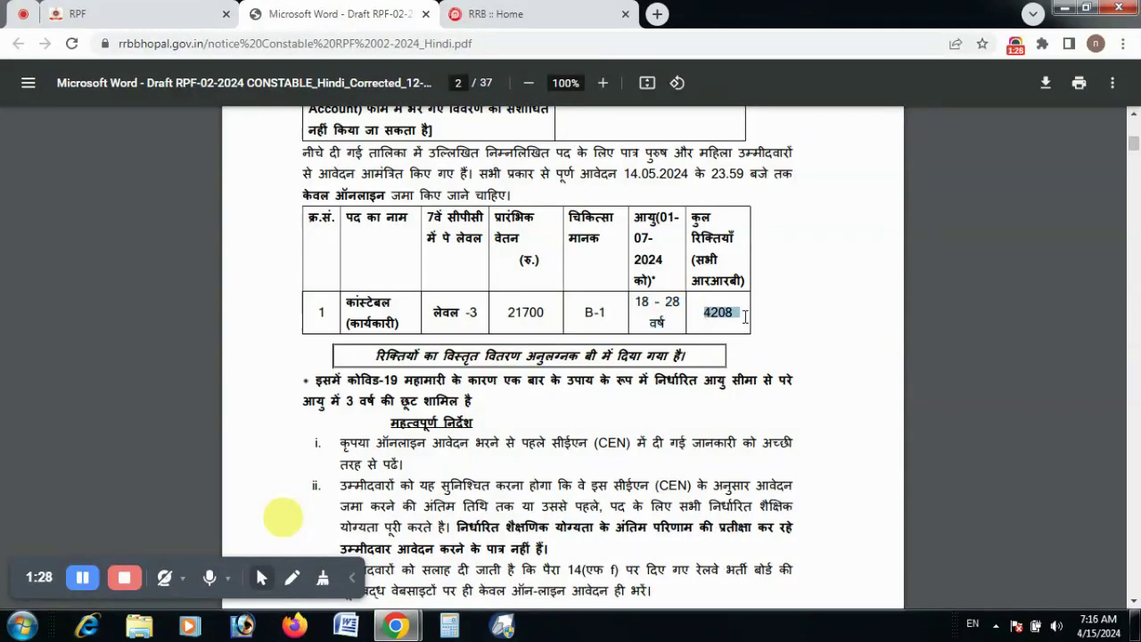
{"action": "scroll", "coordinate": [745, 319], "scroll_direction": "down", "scroll_amount": 1}
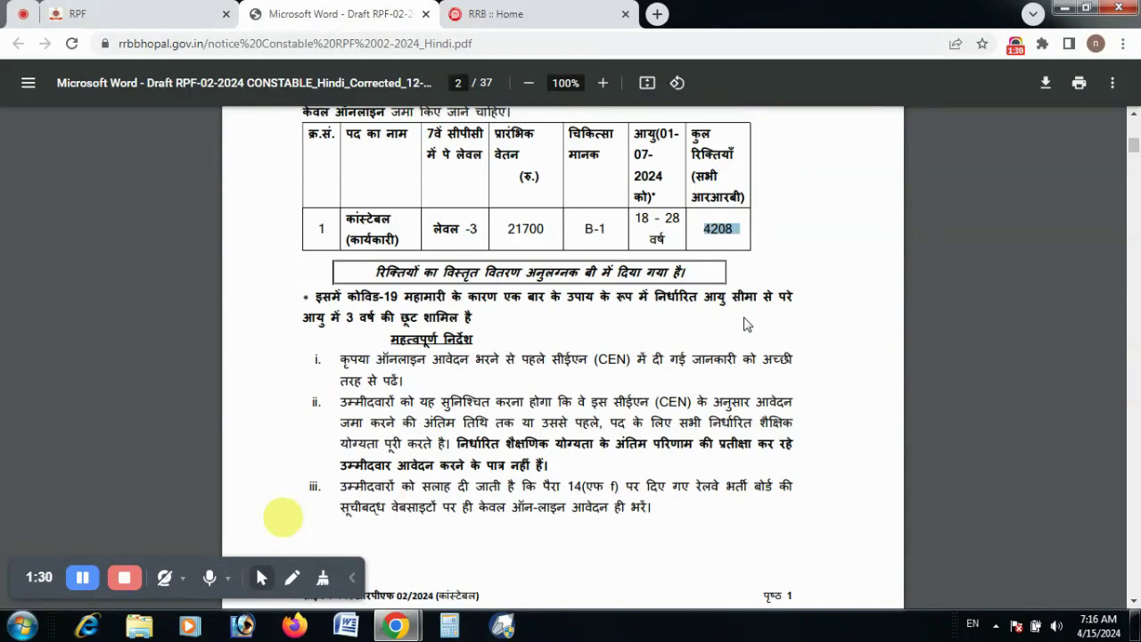
Switch to the RRB home page and look through the certificate formats offered for download
{"action": "left_click", "coordinate": [545, 9]}
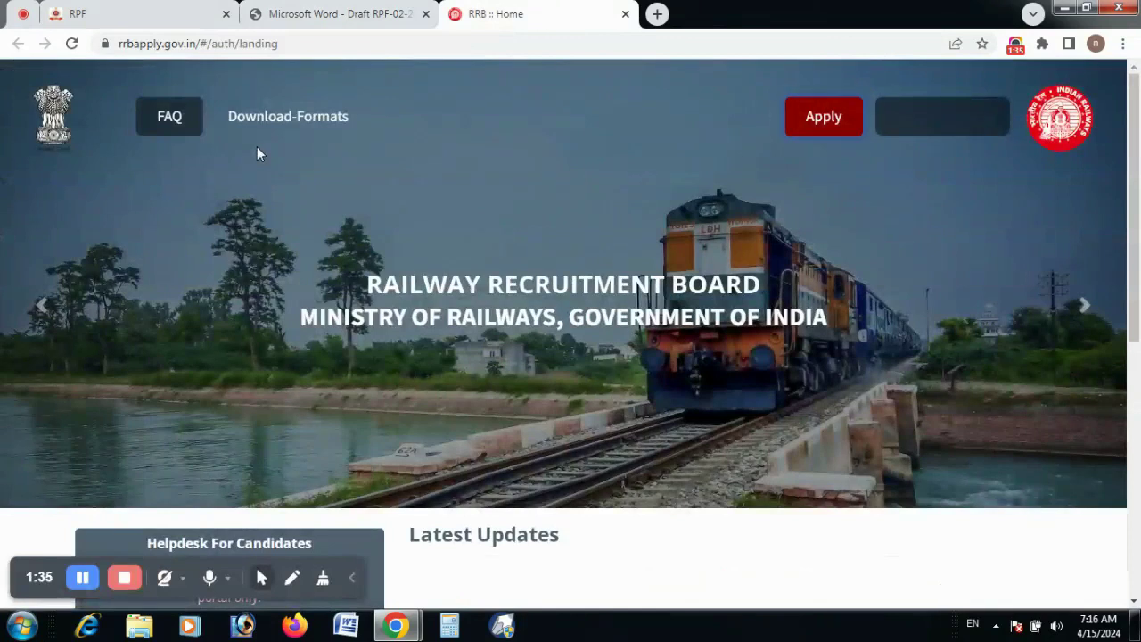
{"action": "left_click", "coordinate": [282, 133]}
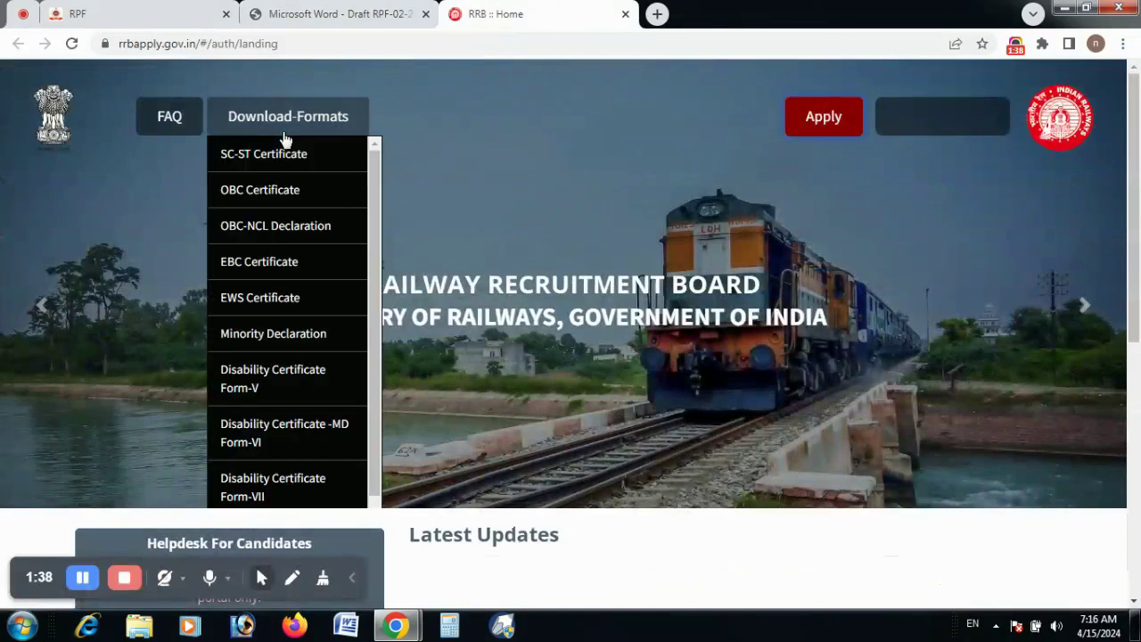
{"action": "left_click", "coordinate": [285, 134]}
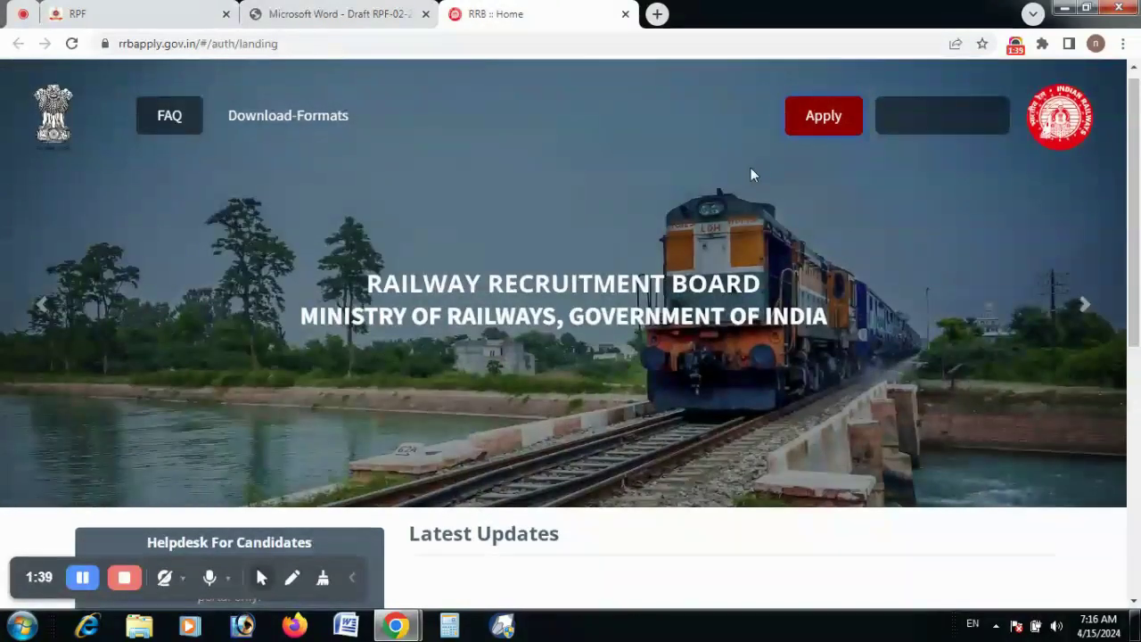
{"action": "scroll", "coordinate": [803, 161], "scroll_direction": "down", "scroll_amount": 1}
{"action": "scroll", "coordinate": [825, 155], "scroll_direction": "up", "scroll_amount": 1}
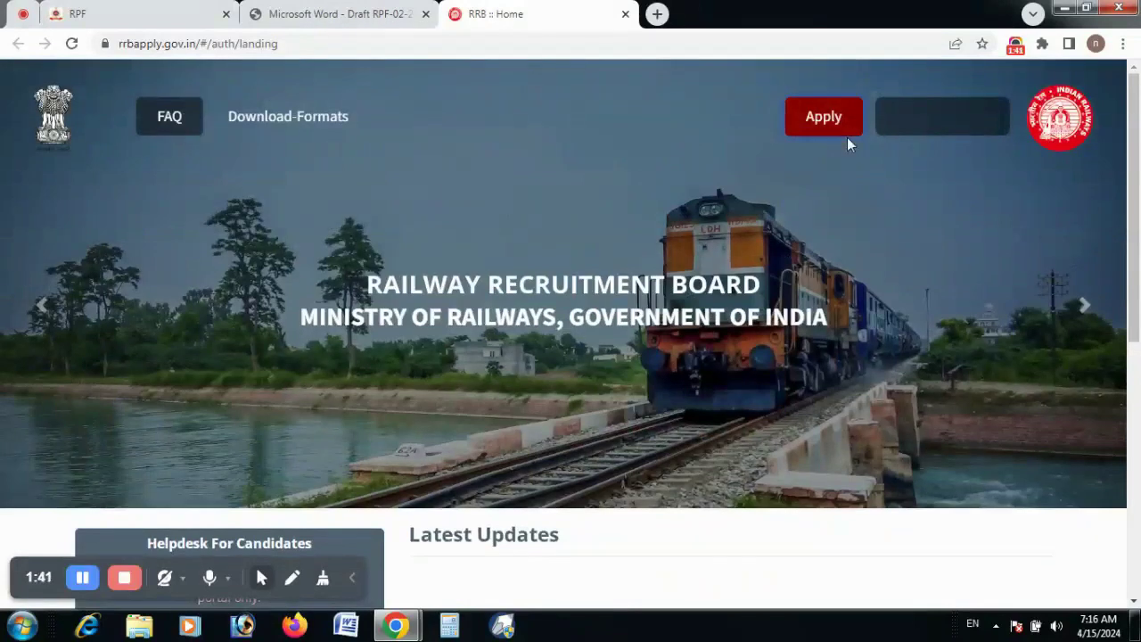
Open the Create An Account form from the Apply options and dismiss the notice about existing accounts
{"action": "left_click", "coordinate": [840, 130]}
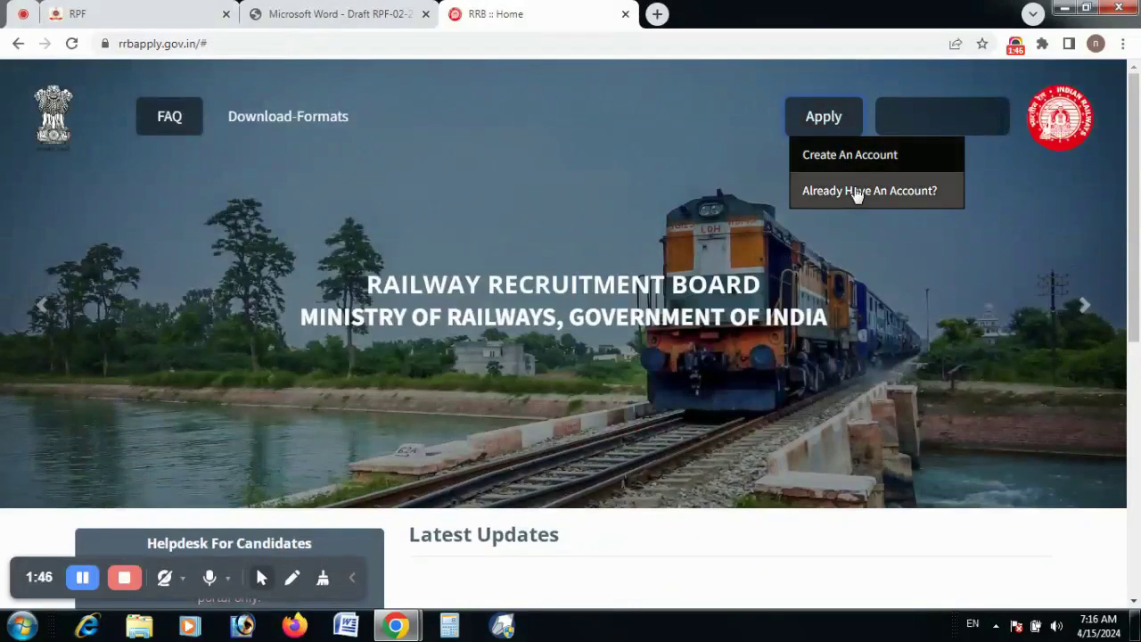
{"action": "left_click", "coordinate": [849, 157]}
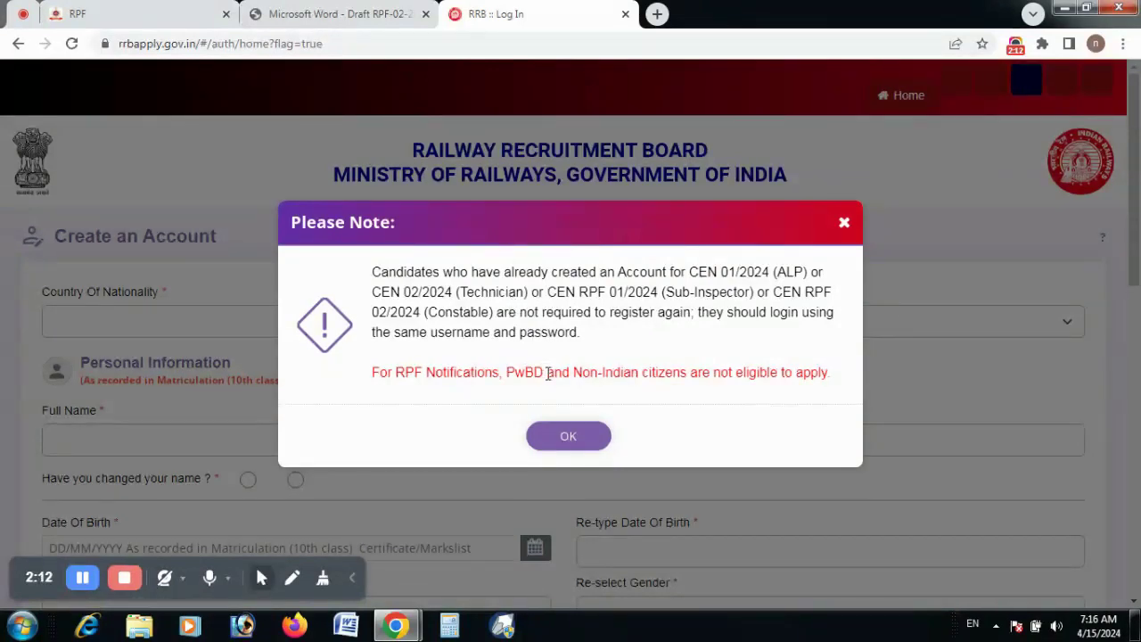
{"action": "left_click", "coordinate": [563, 441]}
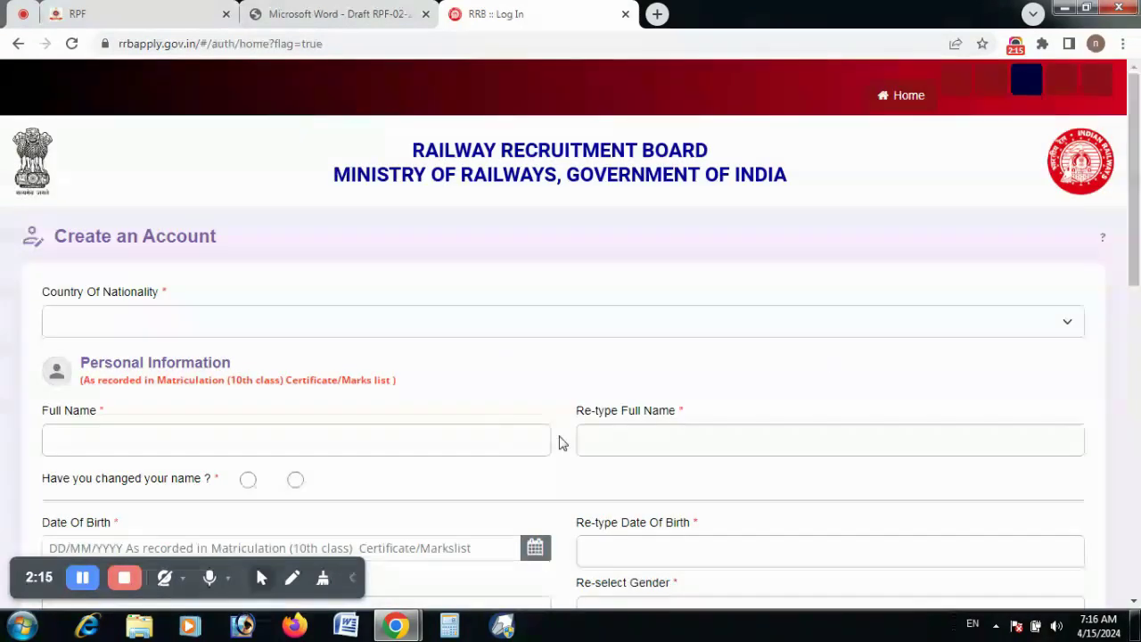
Mark the Create an Account heading and the nationality, Full Name and Re-type Full Name fields with the red pen
{"action": "scroll", "coordinate": [173, 357], "scroll_direction": "down", "scroll_amount": 1}
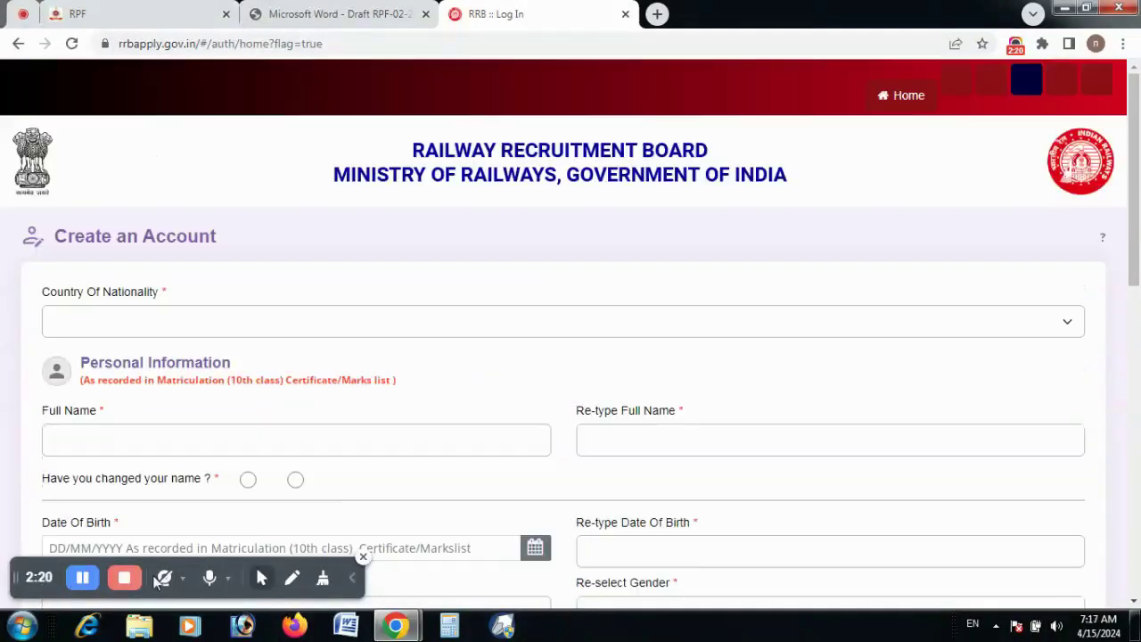
{"action": "left_click", "coordinate": [291, 577]}
{"action": "left_click_drag", "start_coordinate": [9, 322], "coordinate": [56, 298]}
{"action": "left_click_drag", "start_coordinate": [122, 255], "coordinate": [166, 227]}
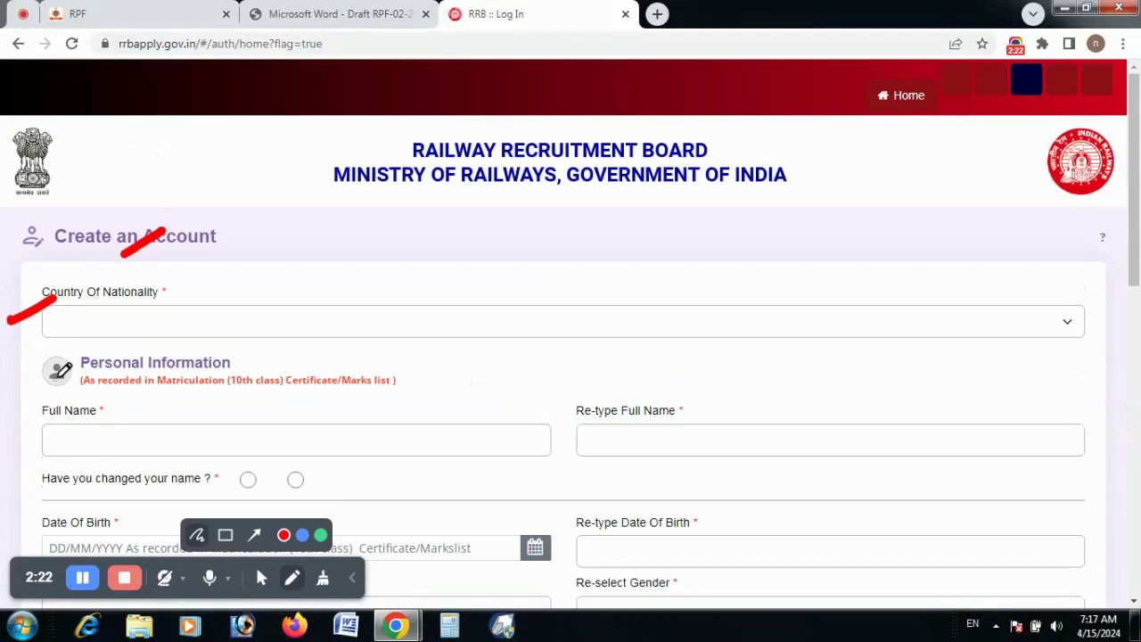
{"action": "left_click_drag", "start_coordinate": [2, 445], "coordinate": [91, 371]}
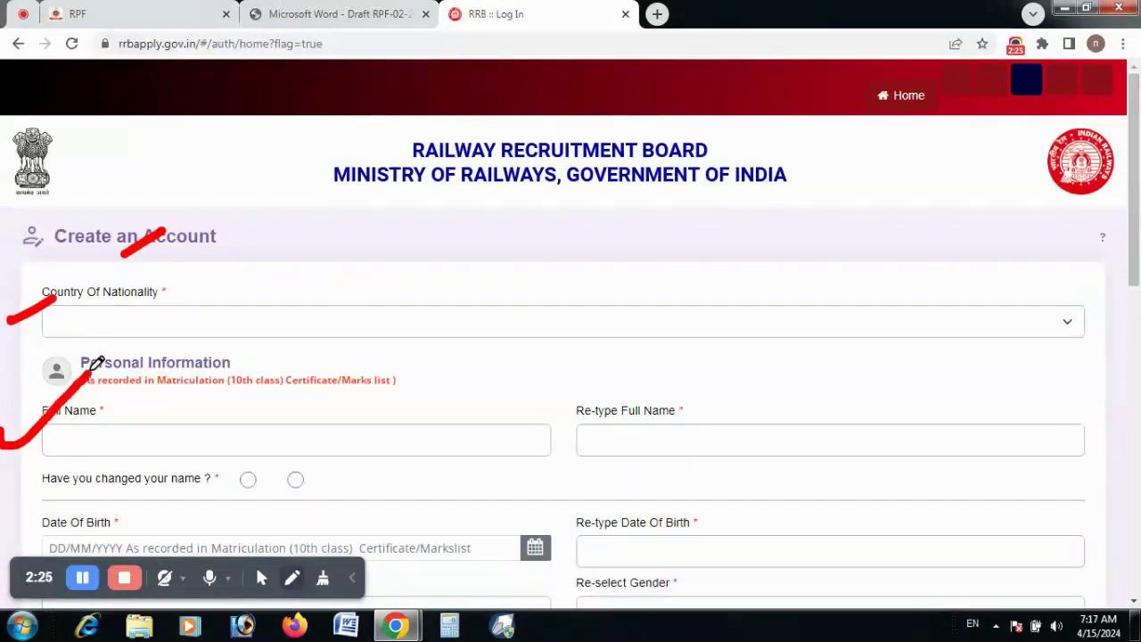
{"action": "left_click_drag", "start_coordinate": [560, 399], "coordinate": [737, 372]}
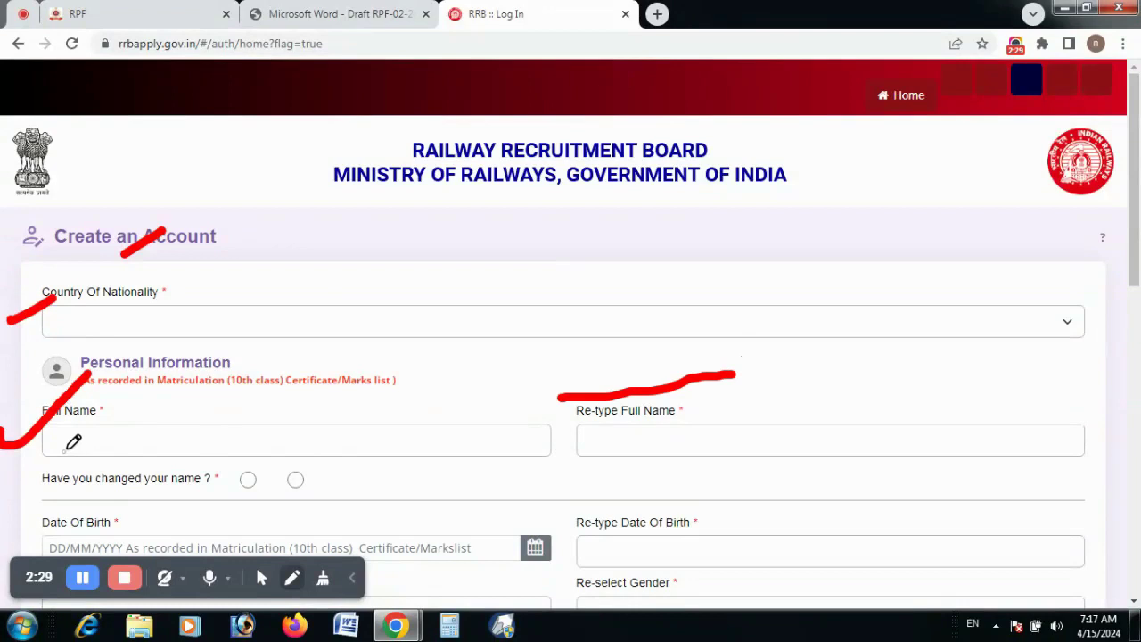
Circle the second name-change option and mark the Date Of Birth and Re-type Date Of Birth fields in red
{"action": "scroll", "coordinate": [74, 438], "scroll_direction": "down", "scroll_amount": 1}
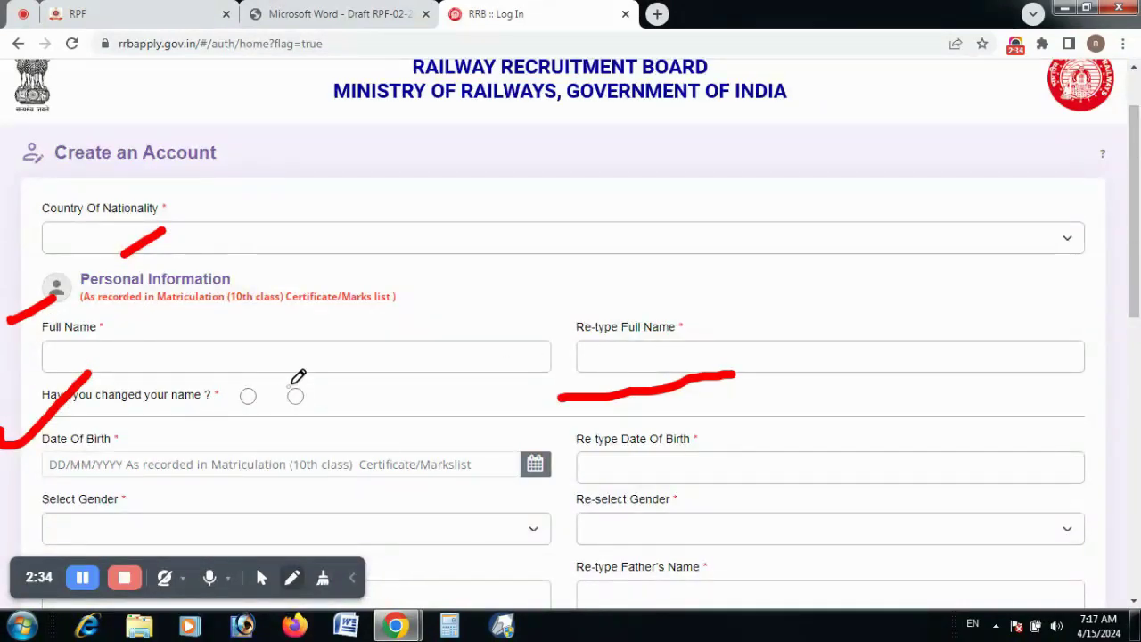
{"action": "mouse_move", "coordinate": [292, 381]}
{"action": "left_mouse_down"}
{"action": "mouse_move", "coordinate": [271, 385]}
{"action": "mouse_move", "coordinate": [317, 412]}
{"action": "mouse_move", "coordinate": [263, 365]}
{"action": "mouse_move", "coordinate": [252, 381]}
{"action": "left_mouse_up"}
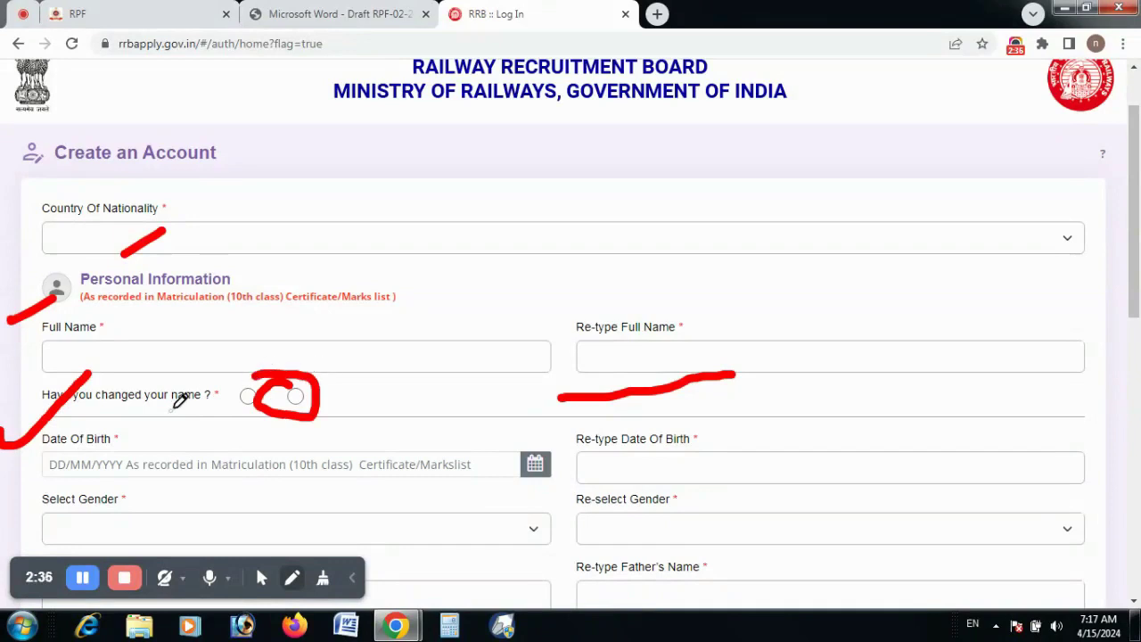
{"action": "mouse_move", "coordinate": [16, 469]}
{"action": "left_mouse_down"}
{"action": "mouse_move", "coordinate": [11, 477]}
{"action": "mouse_move", "coordinate": [86, 432]}
{"action": "left_mouse_up"}
{"action": "mouse_move", "coordinate": [548, 437]}
{"action": "left_mouse_down"}
{"action": "mouse_move", "coordinate": [571, 450]}
{"action": "mouse_move", "coordinate": [724, 387]}
{"action": "left_mouse_up"}
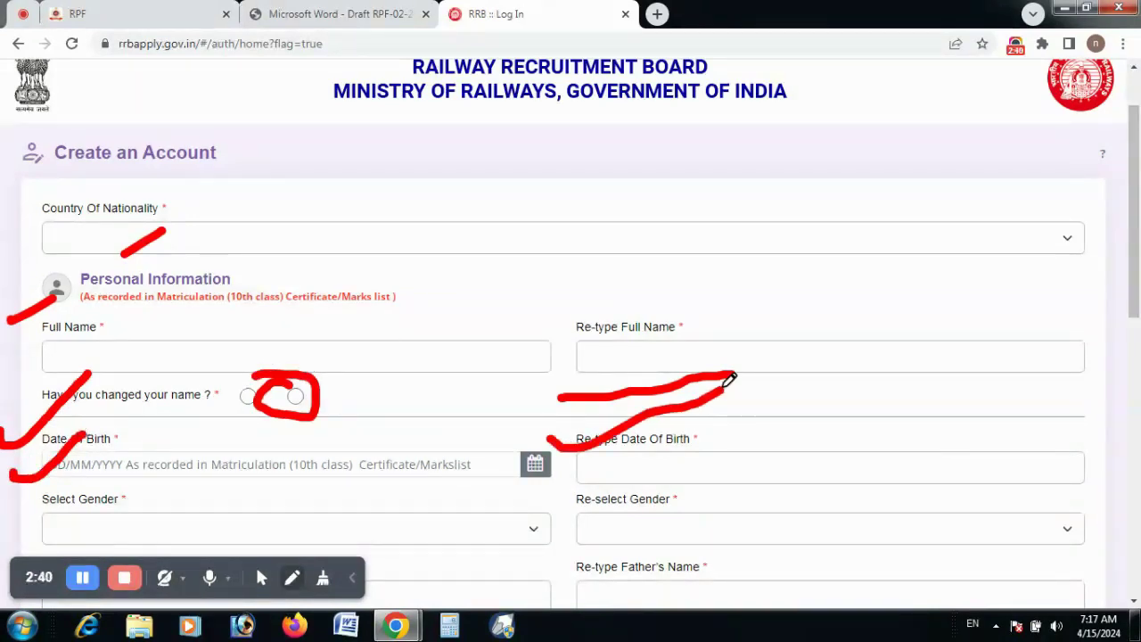
Clear all pen marks from the page and turn on the Highlight Mouse pointer effect
{"action": "scroll", "coordinate": [678, 419], "scroll_direction": "down", "scroll_amount": 3}
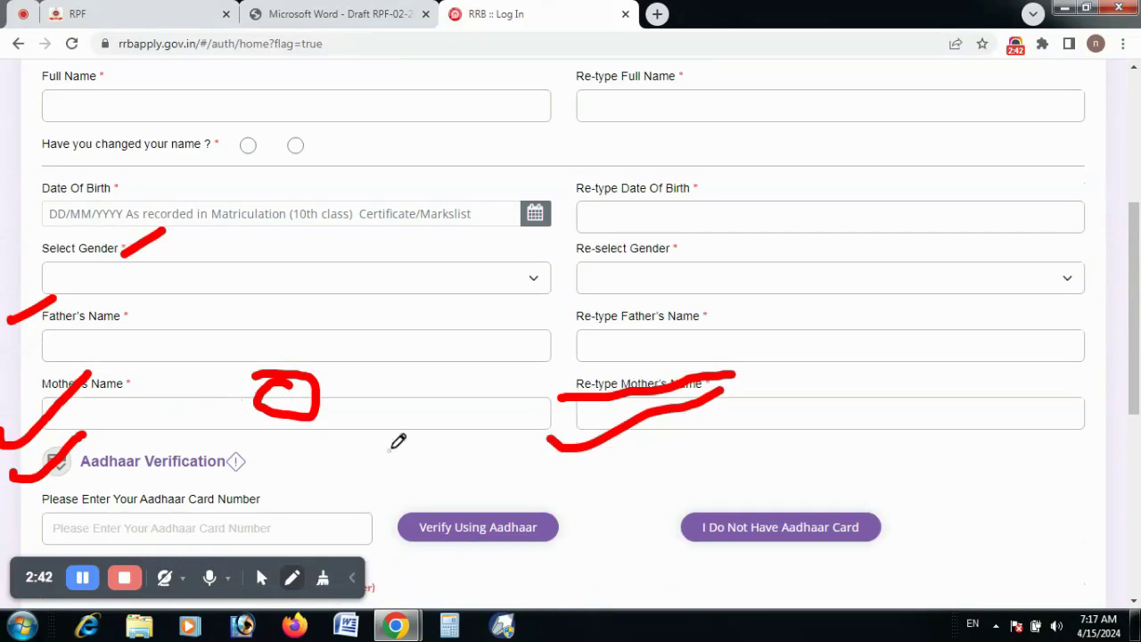
{"action": "left_click", "coordinate": [323, 578]}
{"action": "left_click", "coordinate": [322, 535]}
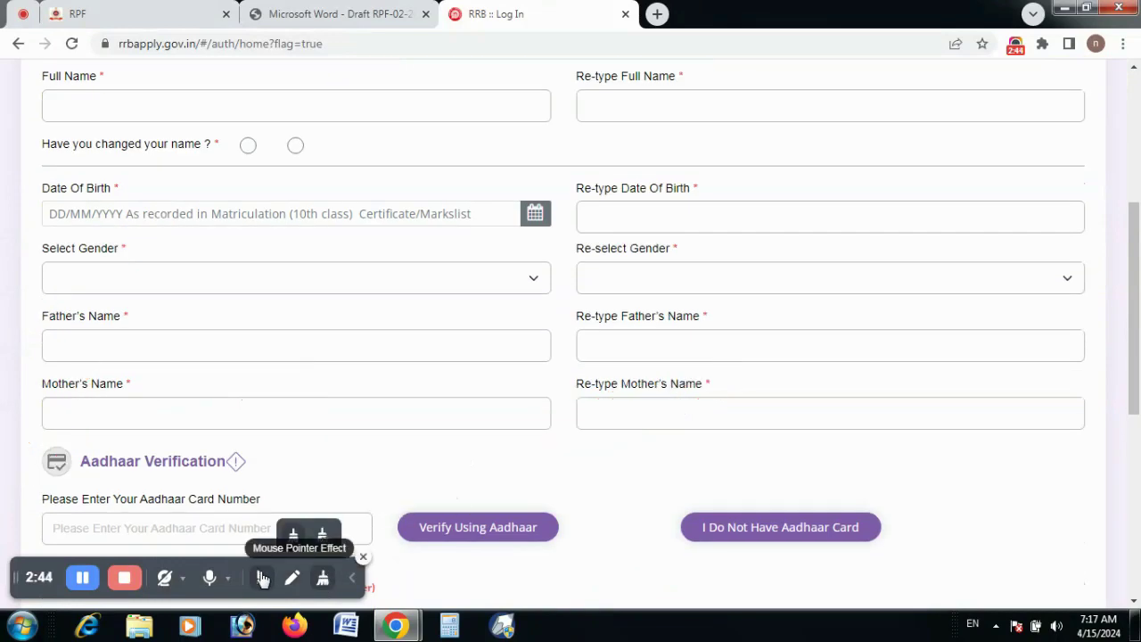
{"action": "left_click", "coordinate": [261, 577]}
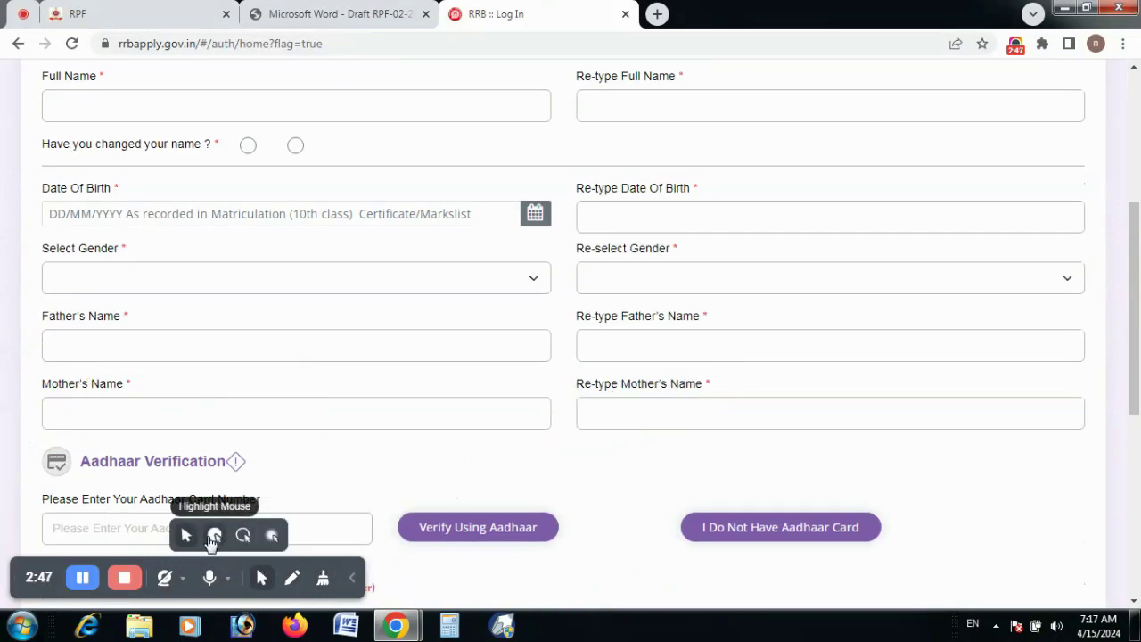
{"action": "left_click", "coordinate": [214, 538]}
Go through the gender and father's name fields and their re-entry fields without filling them in
{"action": "left_click", "coordinate": [80, 278]}
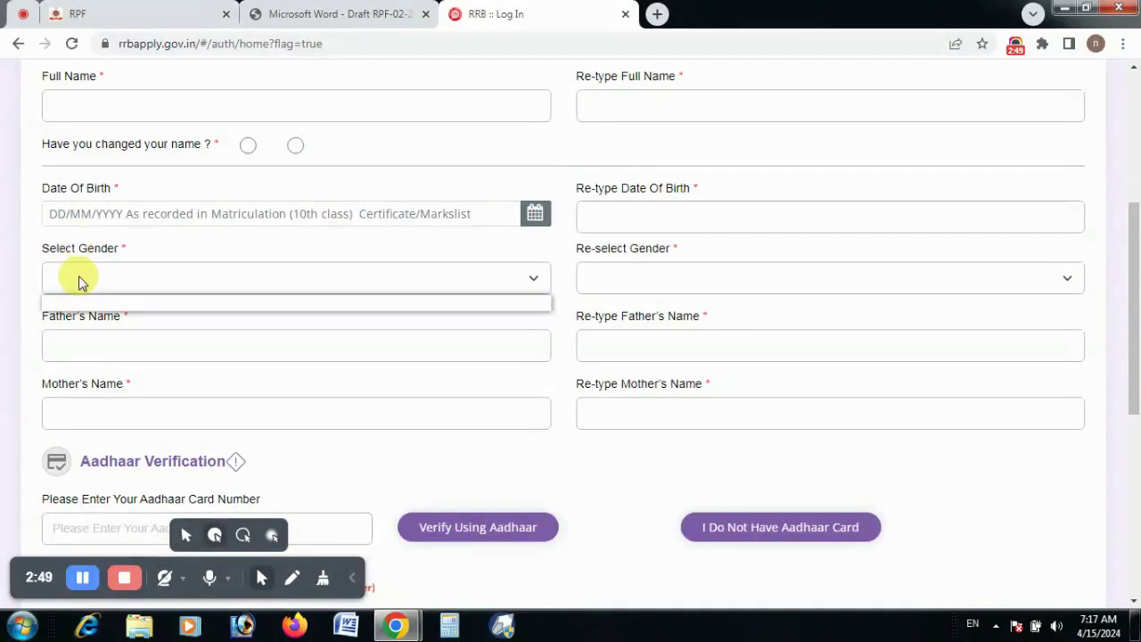
{"action": "left_click", "coordinate": [80, 276]}
{"action": "left_click", "coordinate": [729, 259]}
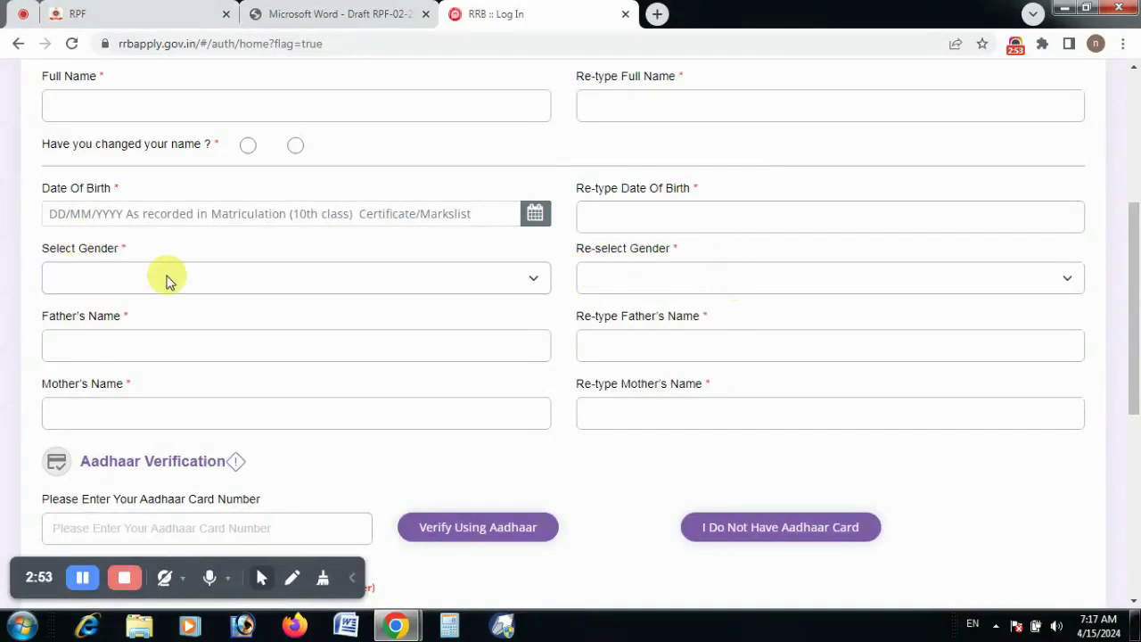
{"action": "left_click", "coordinate": [173, 348]}
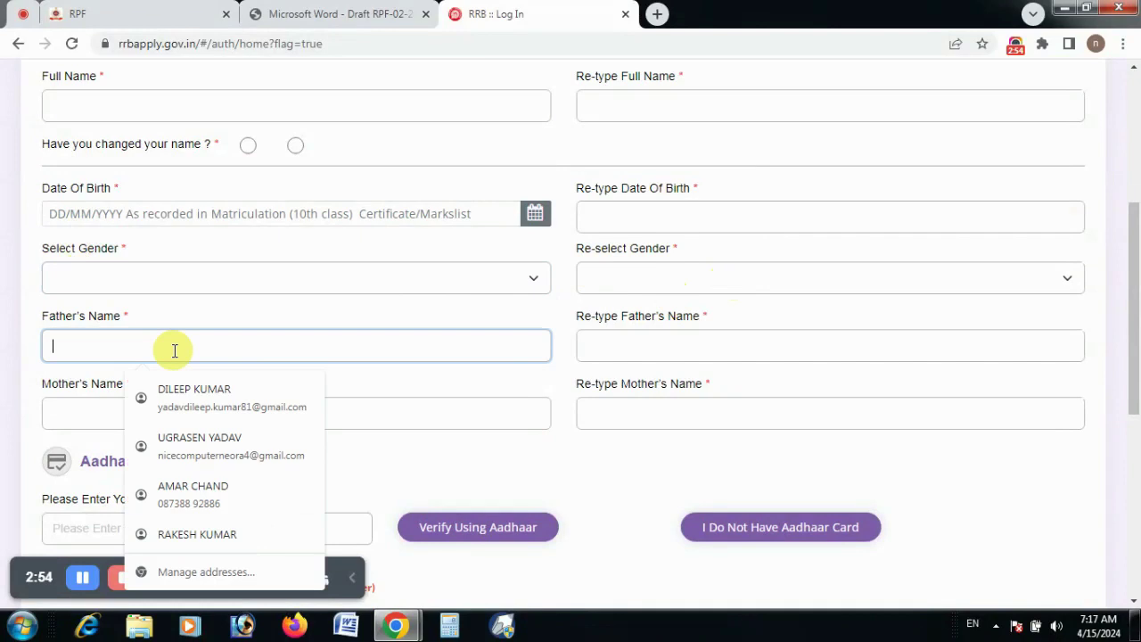
{"action": "left_click", "coordinate": [661, 357]}
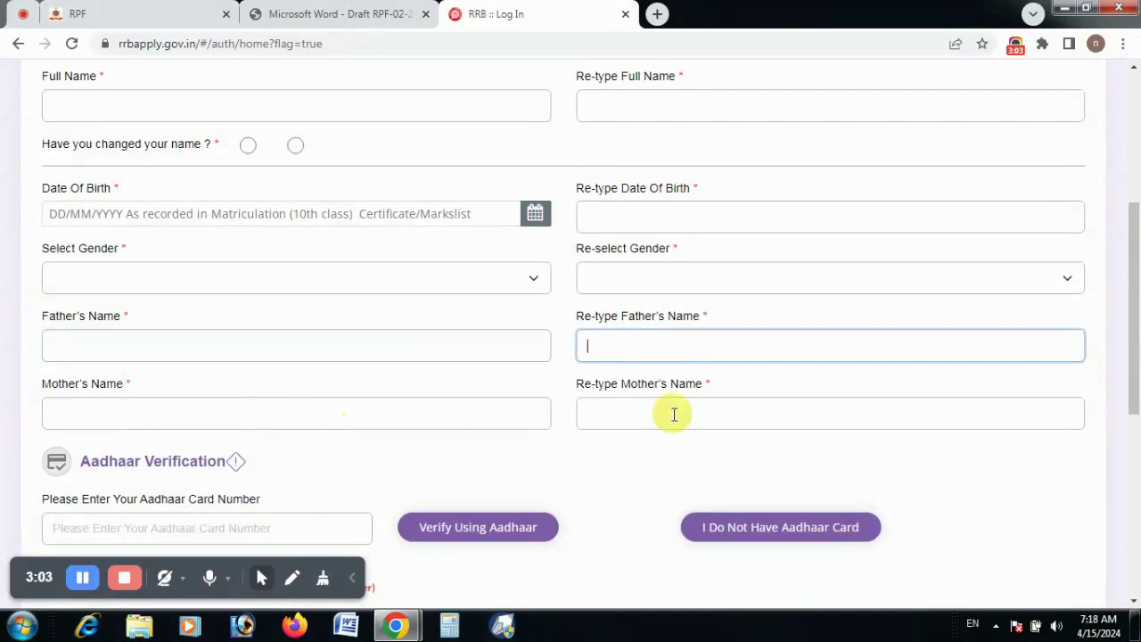
Choose the option for not having an Aadhaar card in the Aadhaar Verification section
{"action": "scroll", "coordinate": [672, 411], "scroll_direction": "down", "scroll_amount": 3}
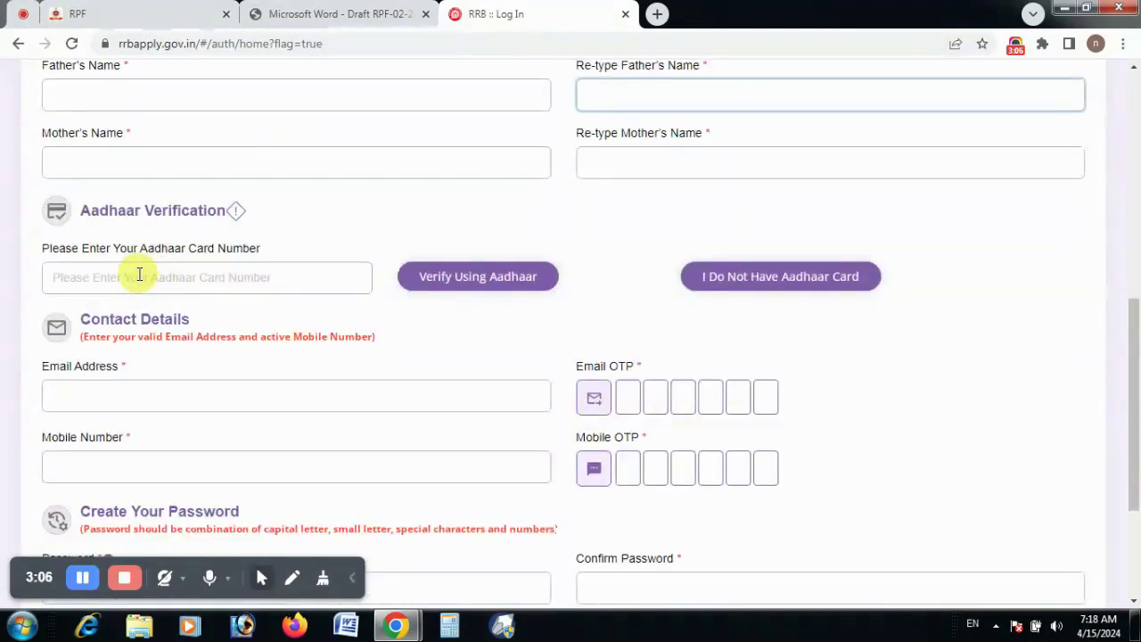
{"action": "left_click", "coordinate": [131, 278]}
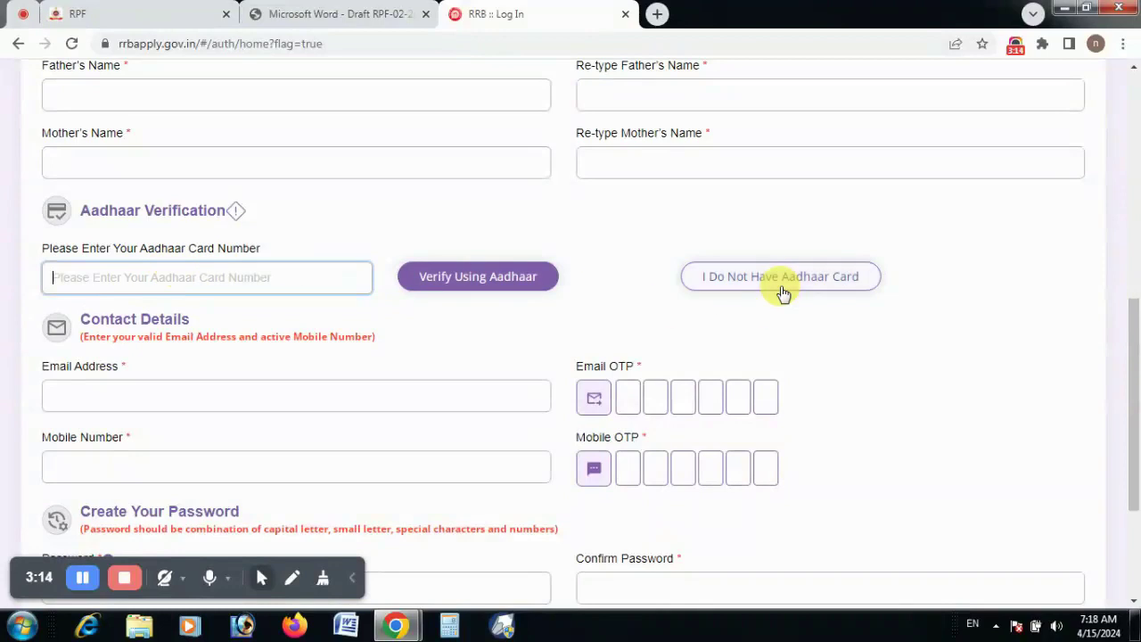
{"action": "left_click", "coordinate": [828, 290]}
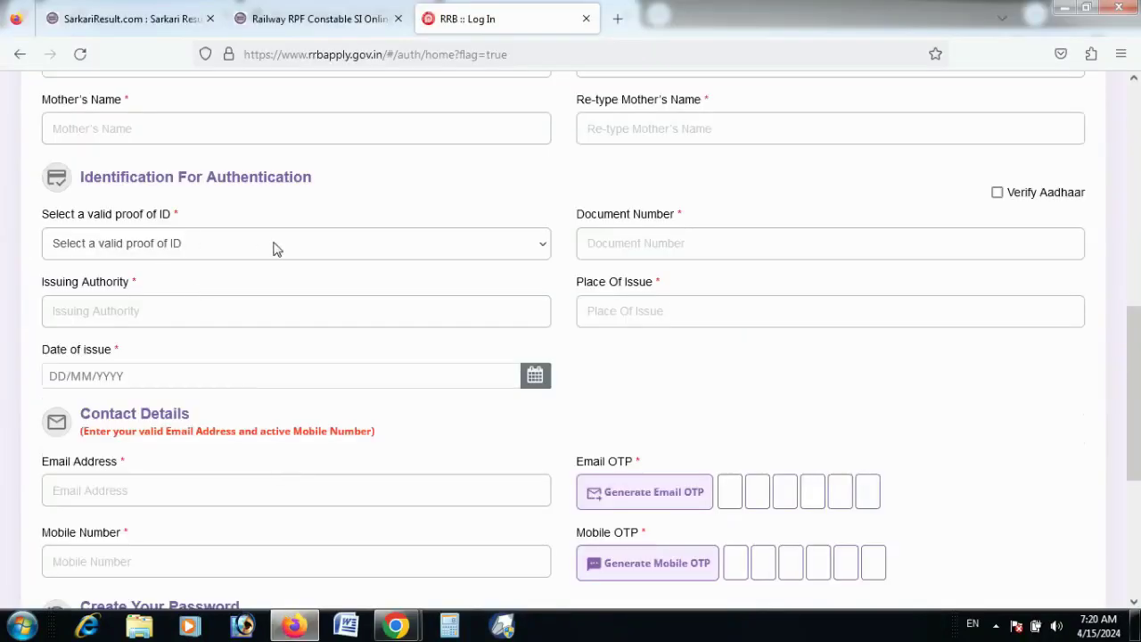
Select PAN as the proof of ID and go through the Document Number, Issuing Authority and Place Of Issue fields
{"action": "left_click", "coordinate": [192, 249]}
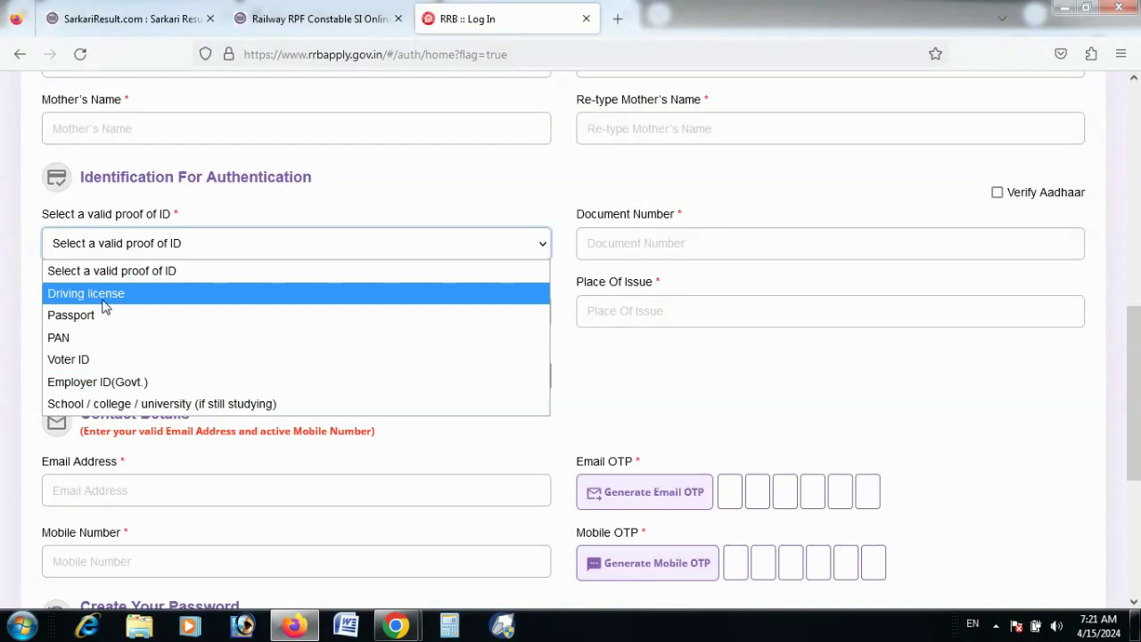
{"action": "left_click", "coordinate": [91, 337]}
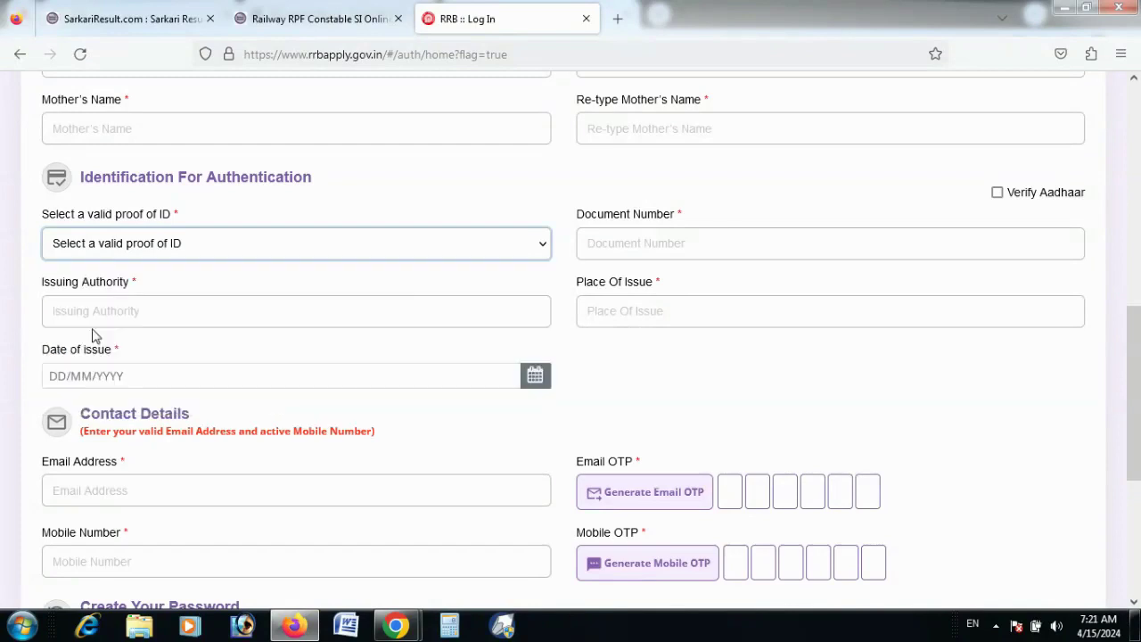
{"action": "left_click", "coordinate": [615, 241]}
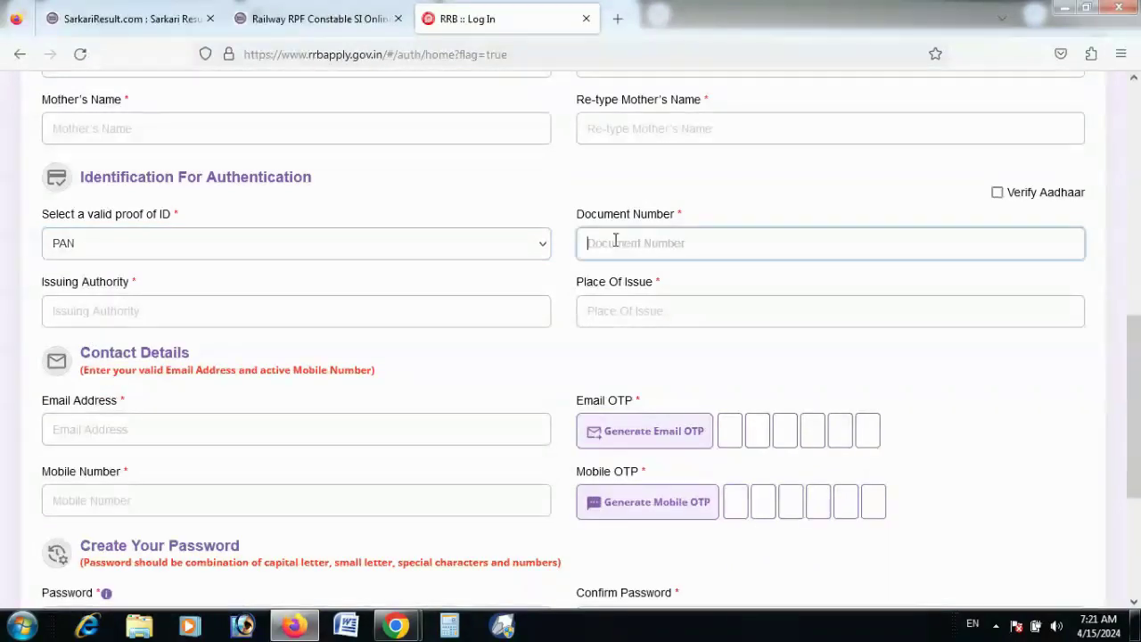
{"action": "left_click", "coordinate": [142, 309]}
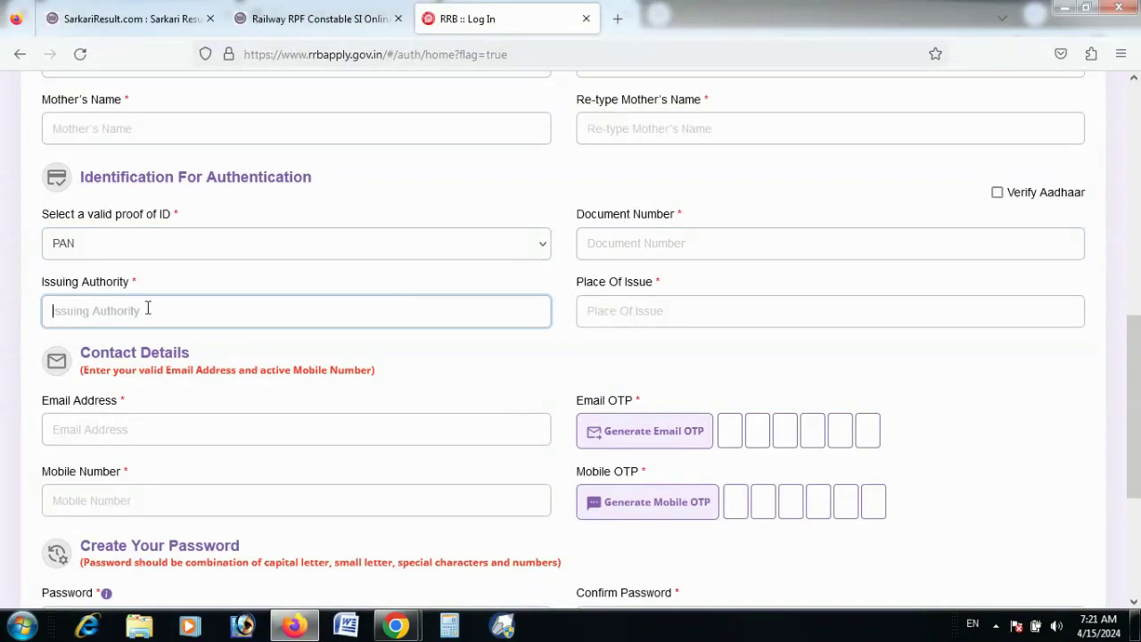
{"action": "left_click", "coordinate": [632, 303]}
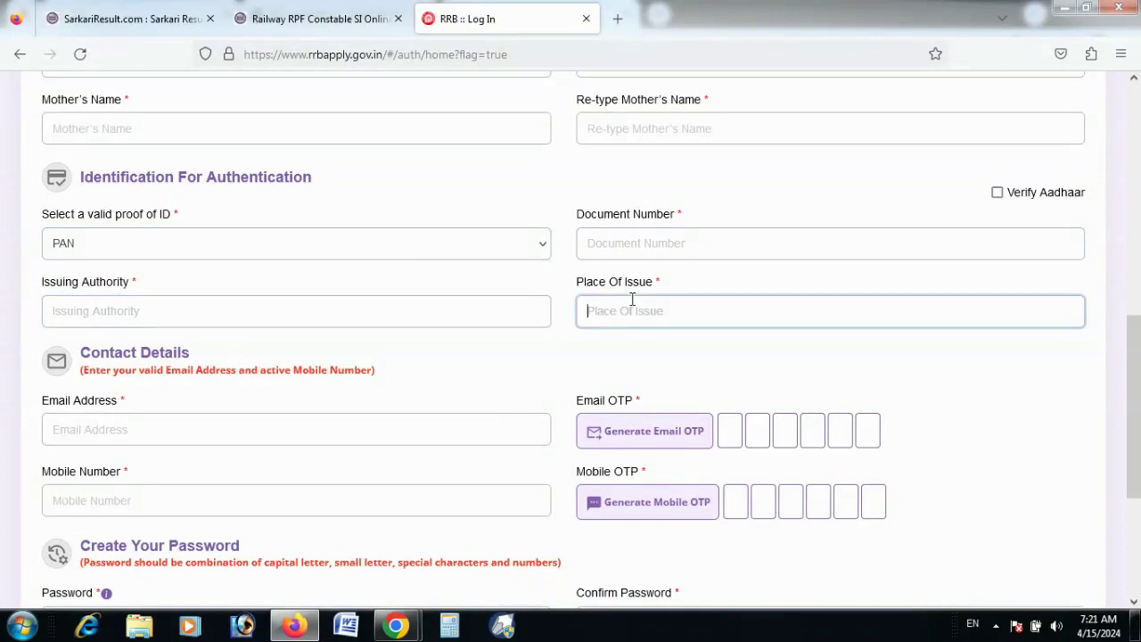
Go through the email address, mobile number and OTP fields in Contact Details without filling them in
{"action": "scroll", "coordinate": [623, 300], "scroll_direction": "down", "scroll_amount": 4}
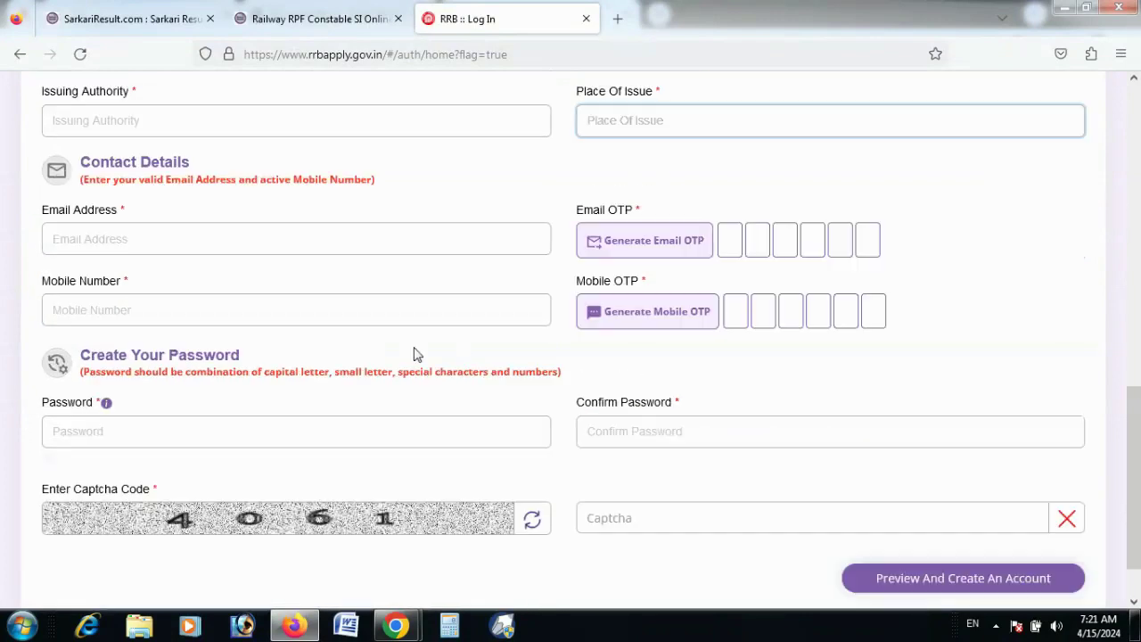
{"action": "left_click", "coordinate": [75, 237]}
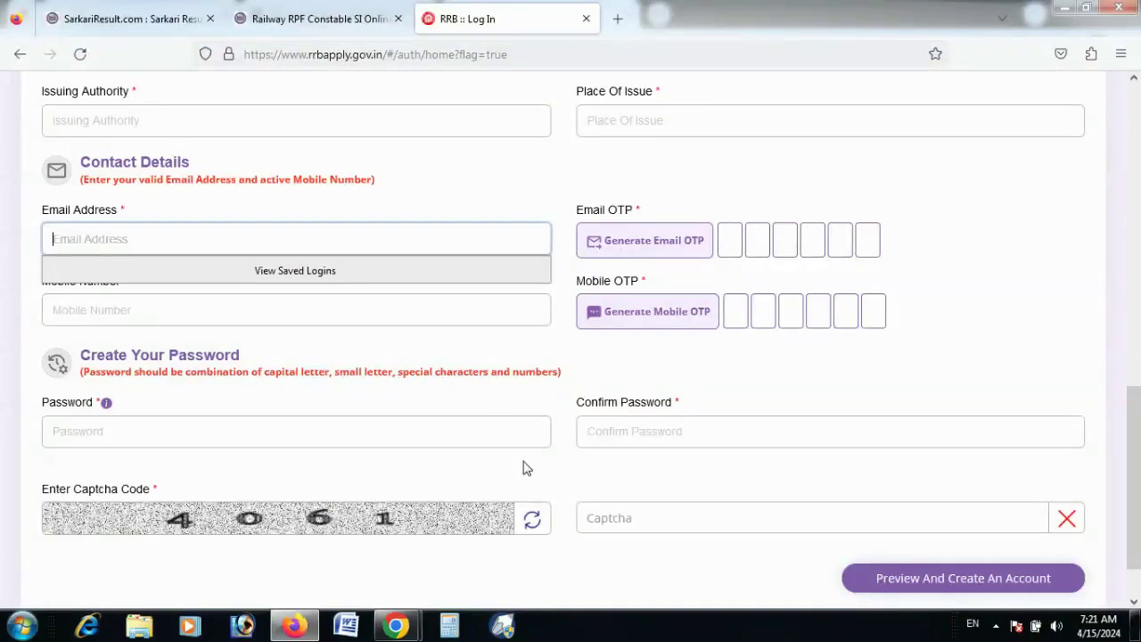
{"action": "left_click", "coordinate": [718, 240]}
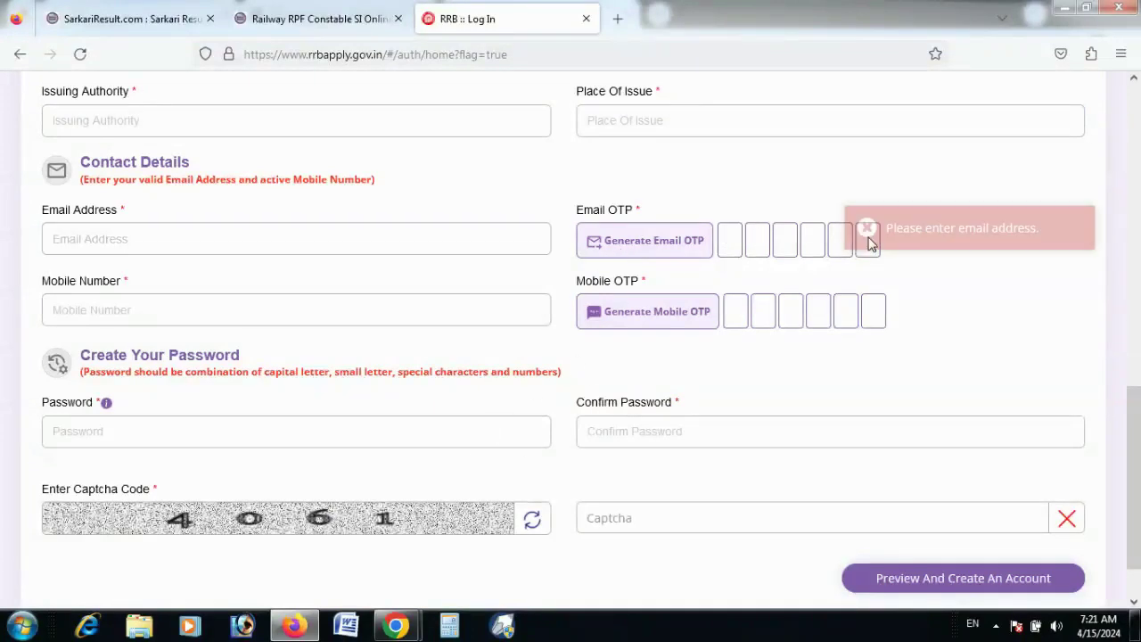
{"action": "left_click", "coordinate": [64, 308]}
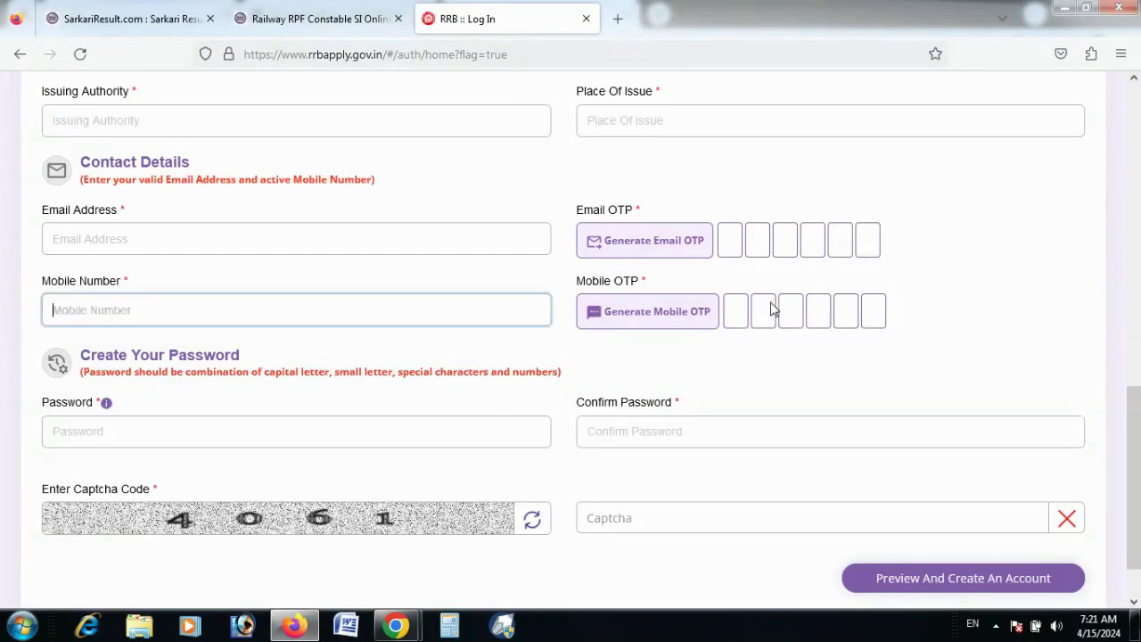
Go through the password creation fields, the password rule and the captcha field without filling them in
{"action": "left_click", "coordinate": [171, 420]}
{"action": "scroll", "coordinate": [171, 423], "scroll_direction": "down", "scroll_amount": 1}
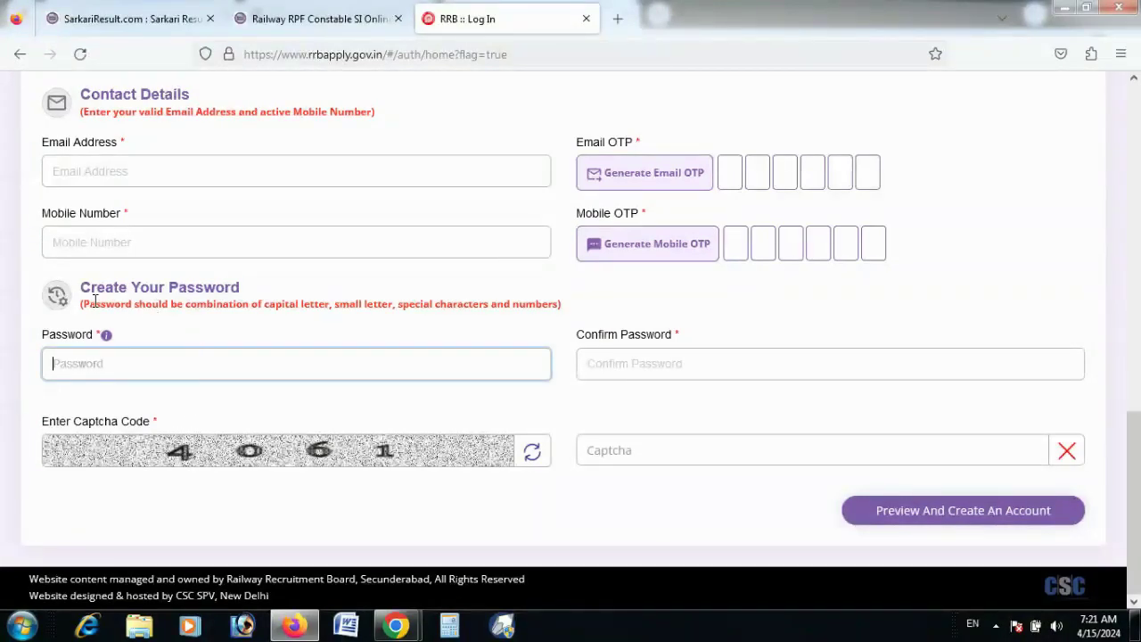
{"action": "left_click_drag", "start_coordinate": [94, 301], "coordinate": [563, 329]}
{"action": "left_click", "coordinate": [564, 329]}
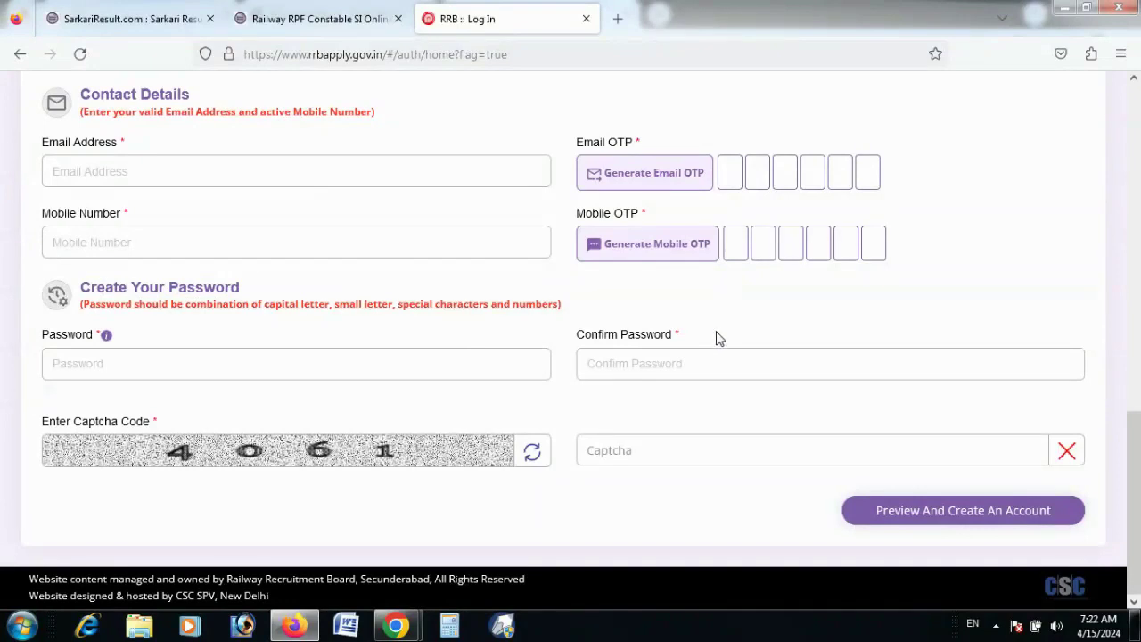
{"action": "left_click", "coordinate": [633, 445]}
Open the login page for existing accounts and sign in with the account's email address, password and captcha, without saving the login
{"action": "scroll", "coordinate": [535, 338], "scroll_direction": "up", "scroll_amount": 15}
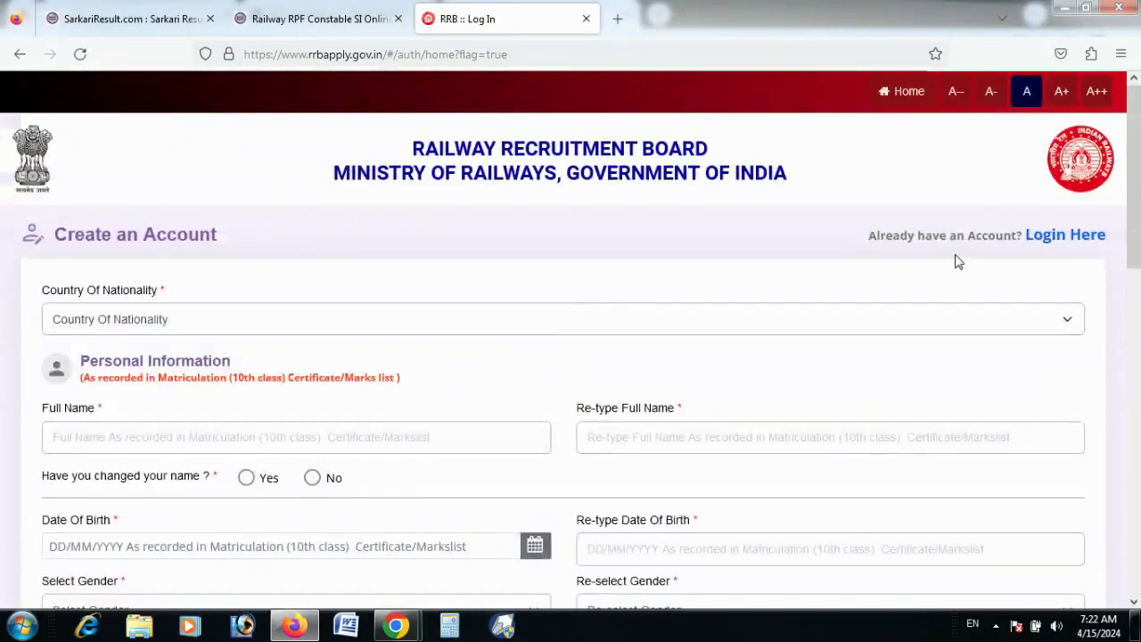
{"action": "left_click", "coordinate": [1056, 237]}
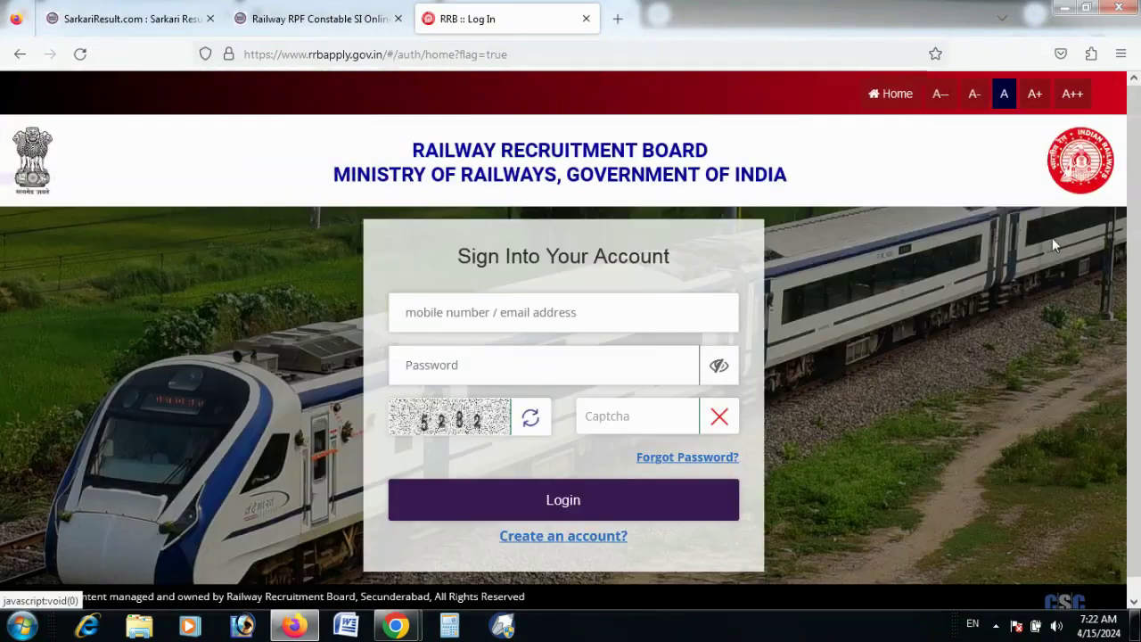
{"action": "left_click", "coordinate": [521, 314]}
{"action": "scroll", "coordinate": [514, 352], "scroll_direction": "down", "scroll_amount": 1}
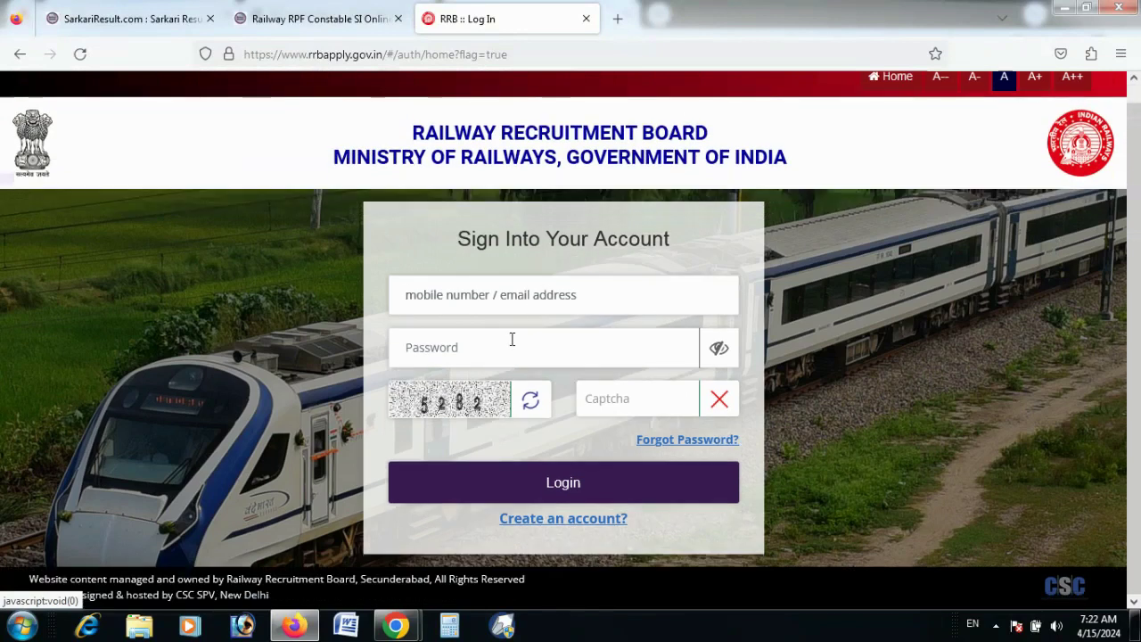
{"action": "left_click", "coordinate": [493, 356]}
{"action": "left_click", "coordinate": [822, 372]}
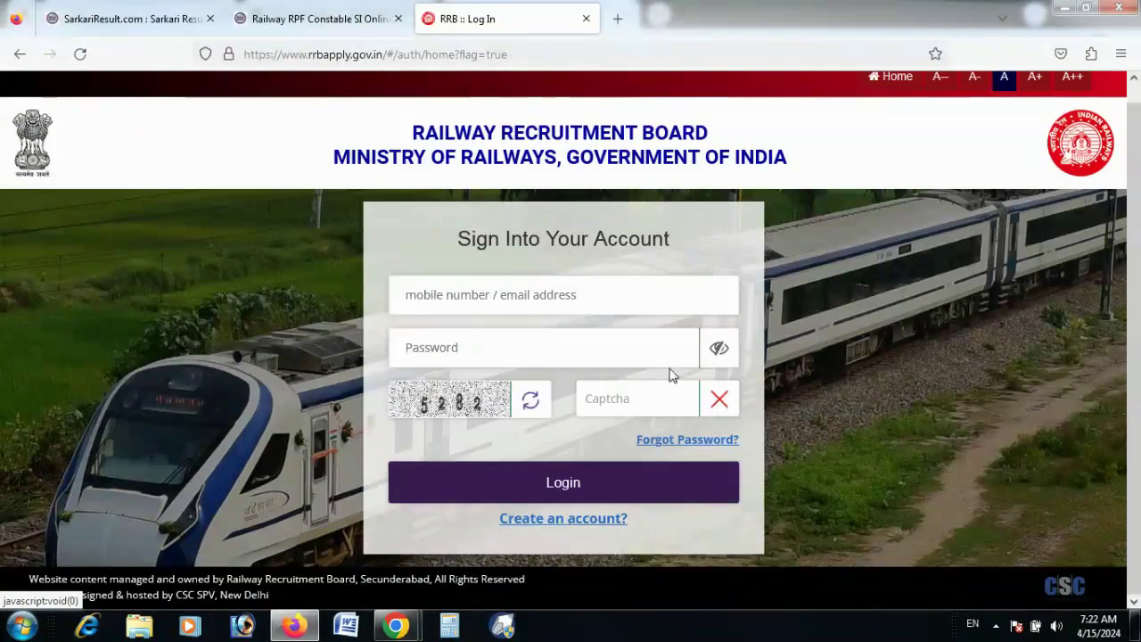
{"action": "left_click", "coordinate": [614, 392]}
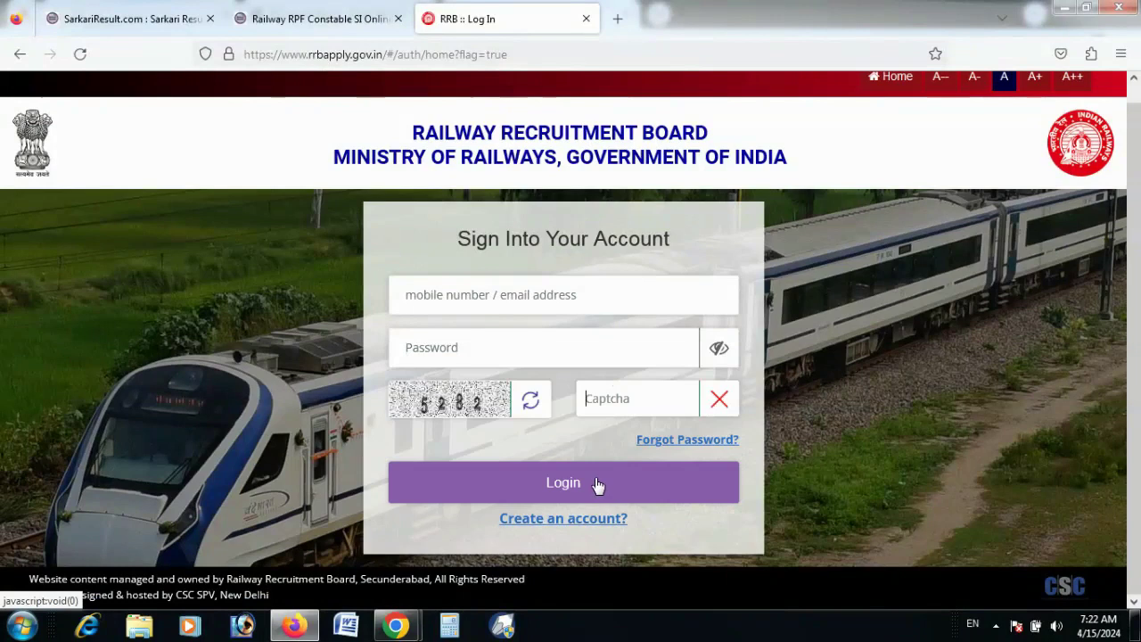
{"action": "left_click", "coordinate": [294, 626]}
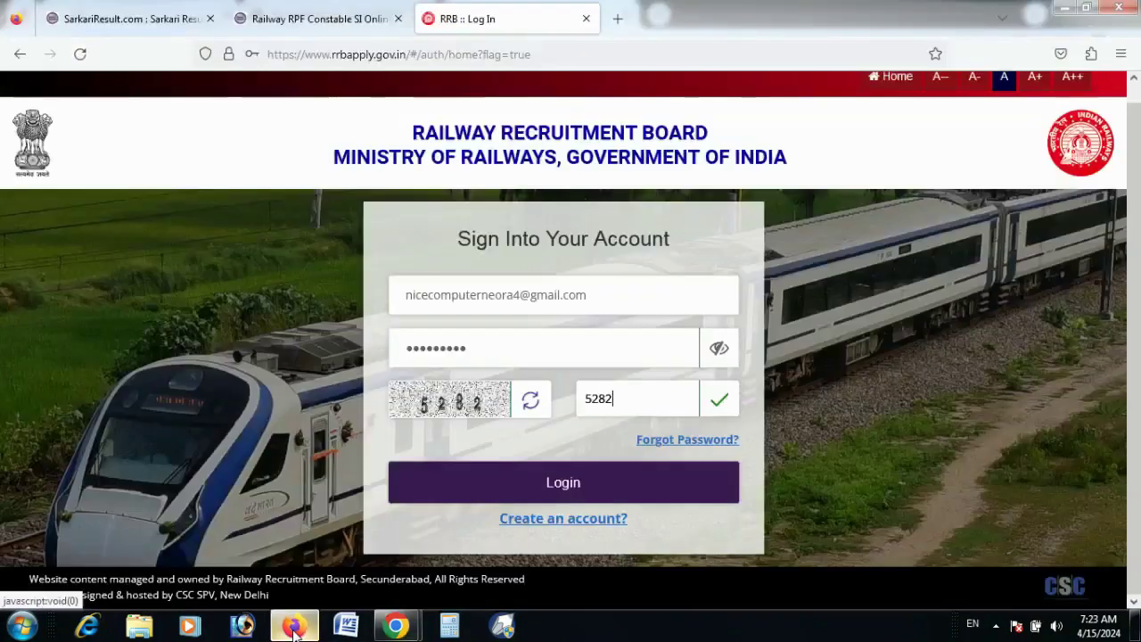
{"action": "left_click", "coordinate": [500, 484]}
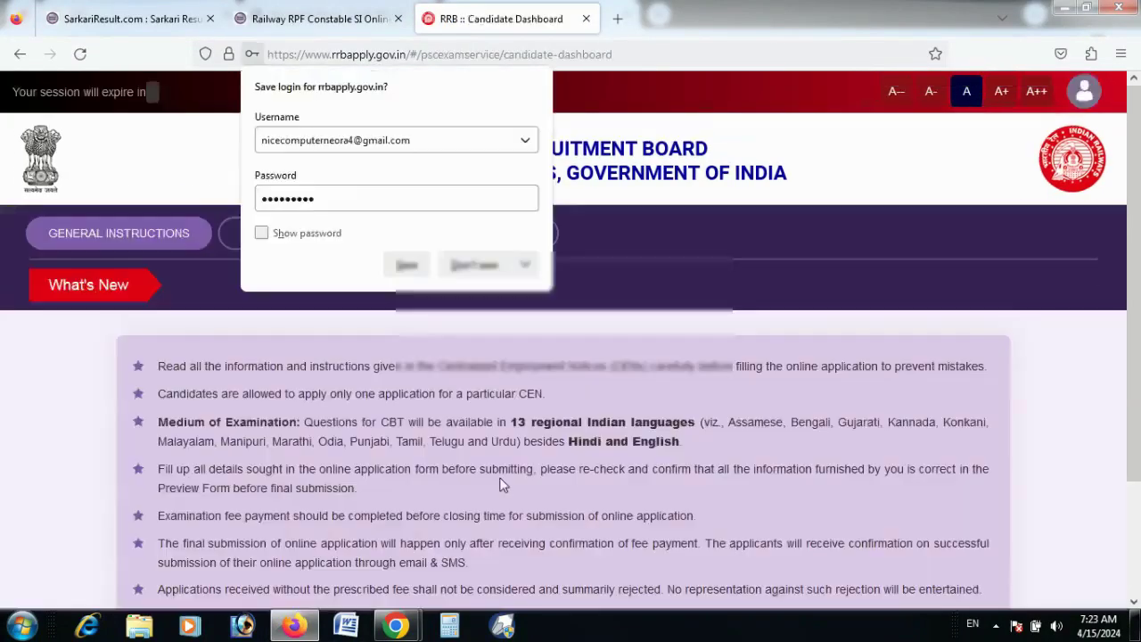
{"action": "left_click", "coordinate": [465, 271]}
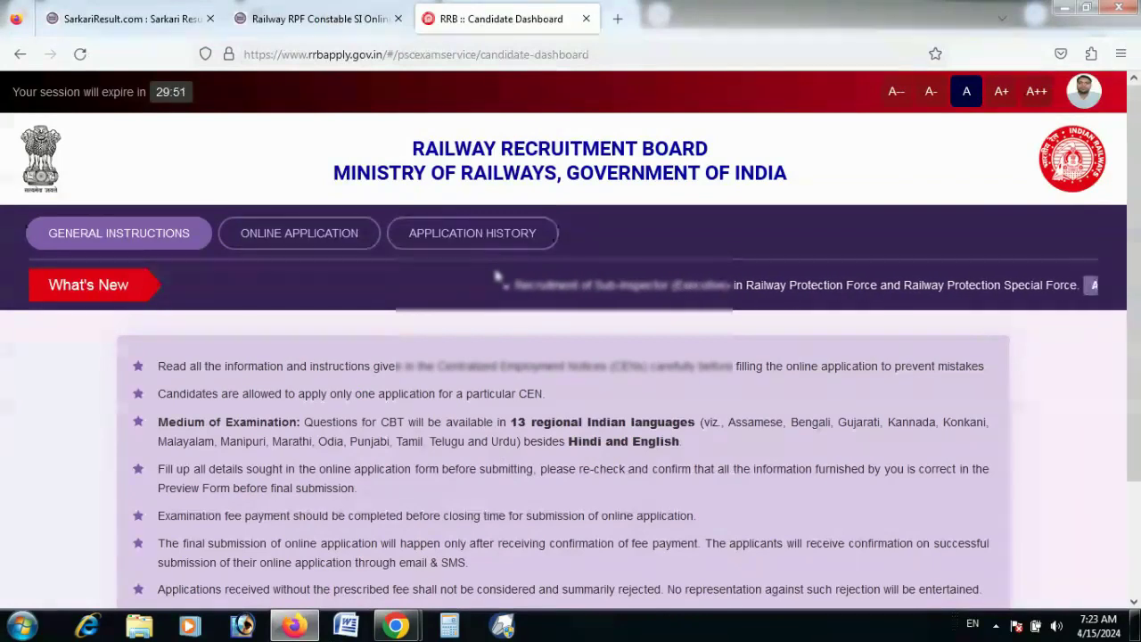
Start the online application for CEN No. RPF 02/2024 Constable (Executive), declaring not being debarred by any RRB/RRC, and dismiss the information notice
{"action": "left_click", "coordinate": [262, 242]}
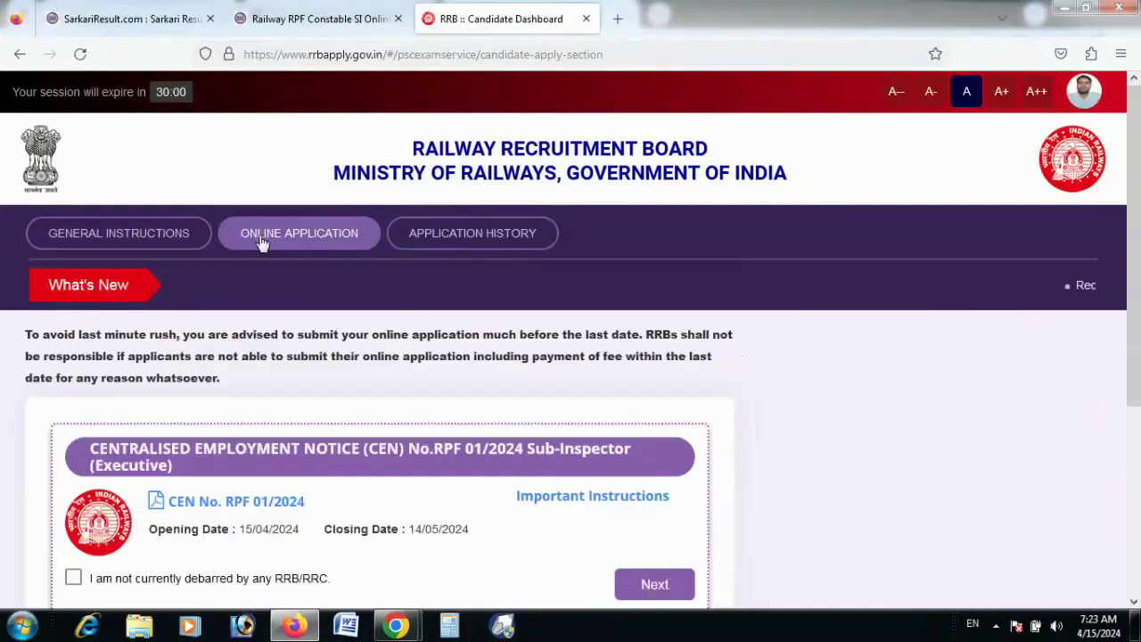
{"action": "scroll", "coordinate": [298, 288], "scroll_direction": "down", "scroll_amount": 3}
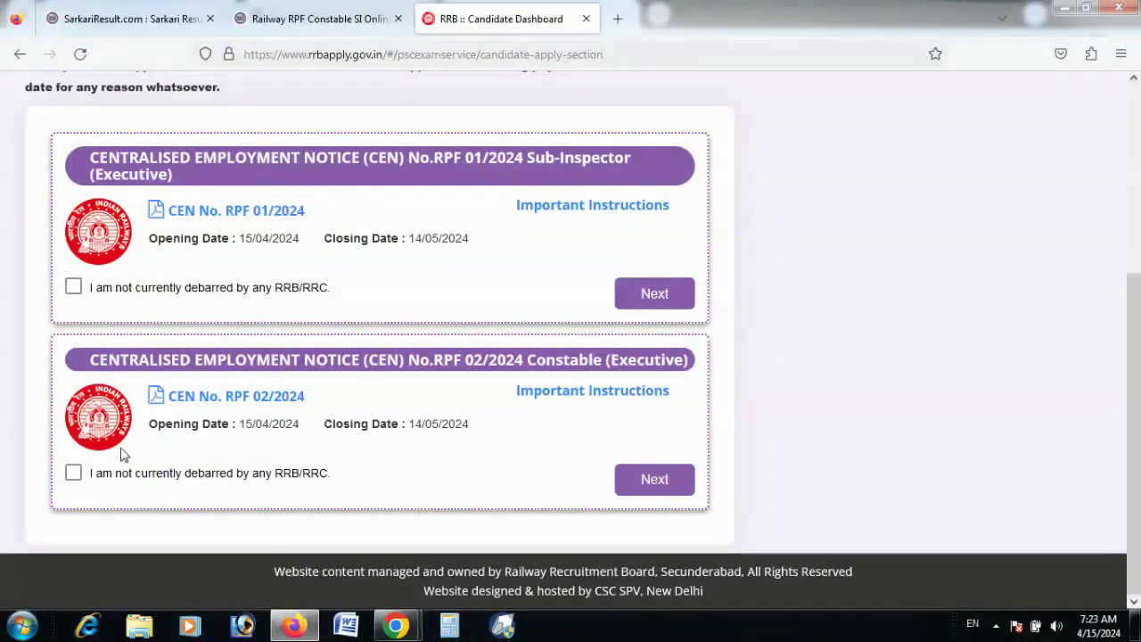
{"action": "left_click", "coordinate": [73, 473]}
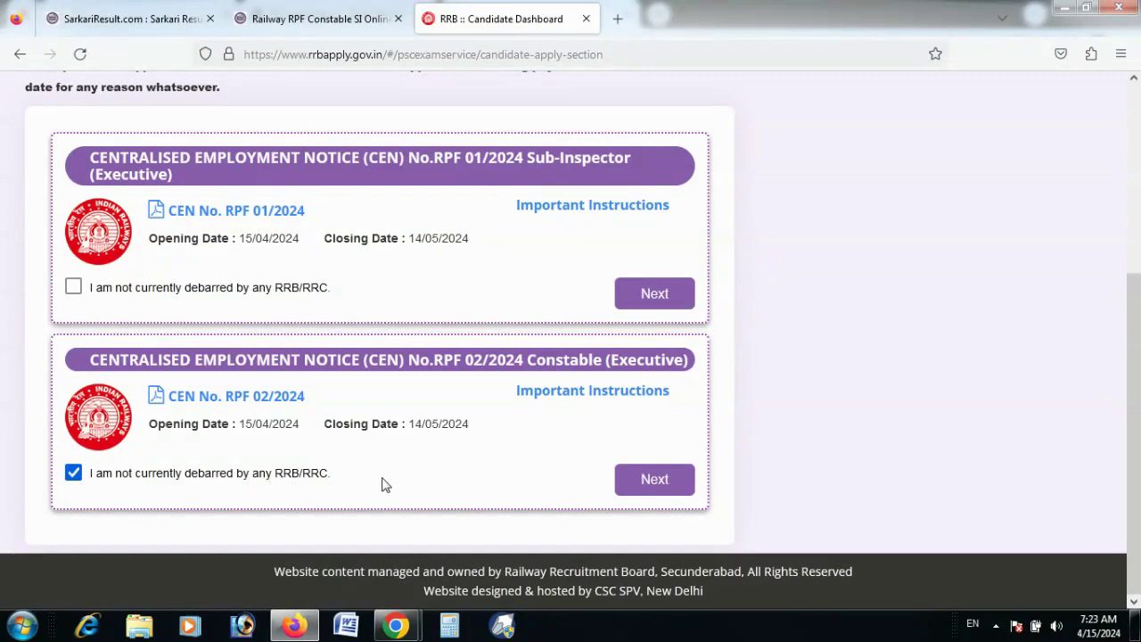
{"action": "left_click", "coordinate": [651, 478]}
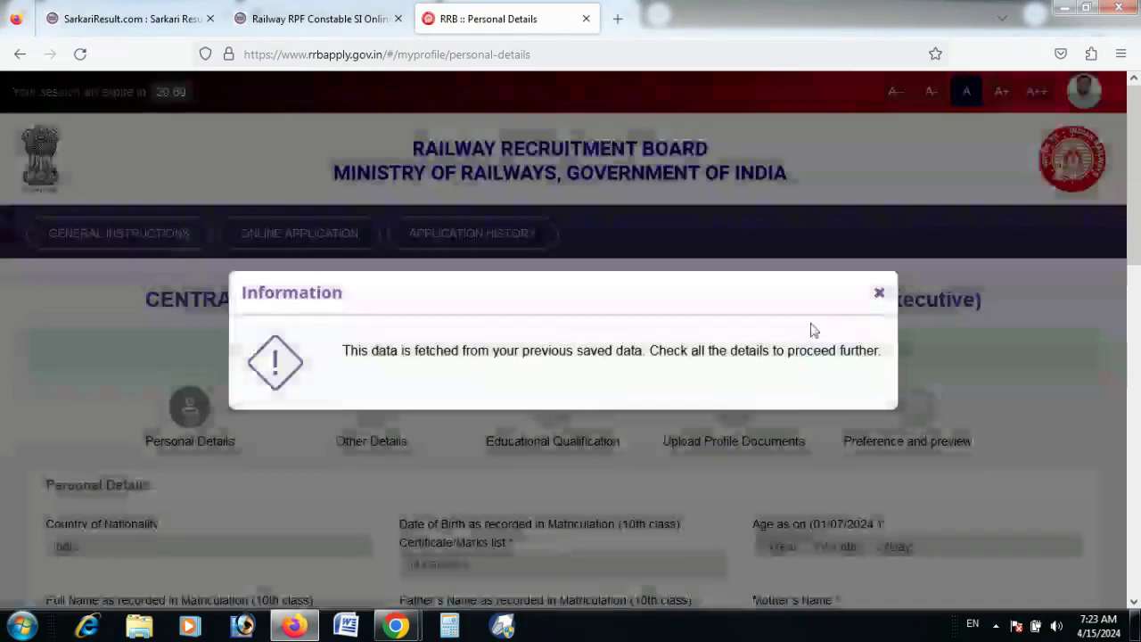
{"action": "left_click", "coordinate": [877, 293]}
Review the prefilled Personal Details section, including age, marital status, religion, examination language and identification marks
{"action": "scroll", "coordinate": [686, 348], "scroll_direction": "down", "scroll_amount": 2}
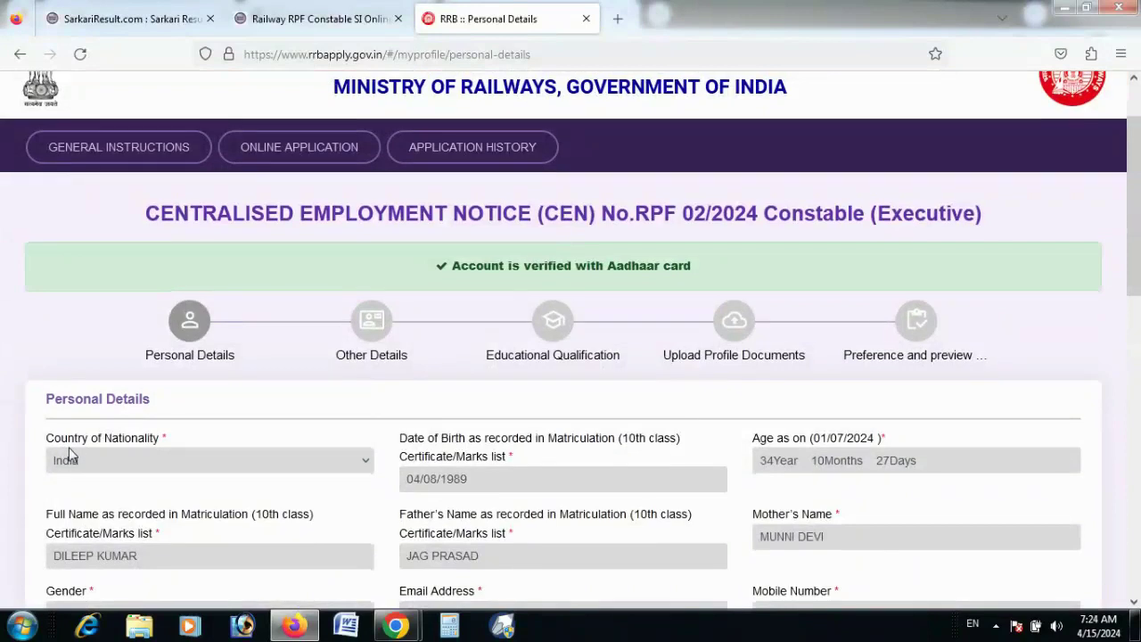
{"action": "scroll", "coordinate": [140, 420], "scroll_direction": "down", "scroll_amount": 4}
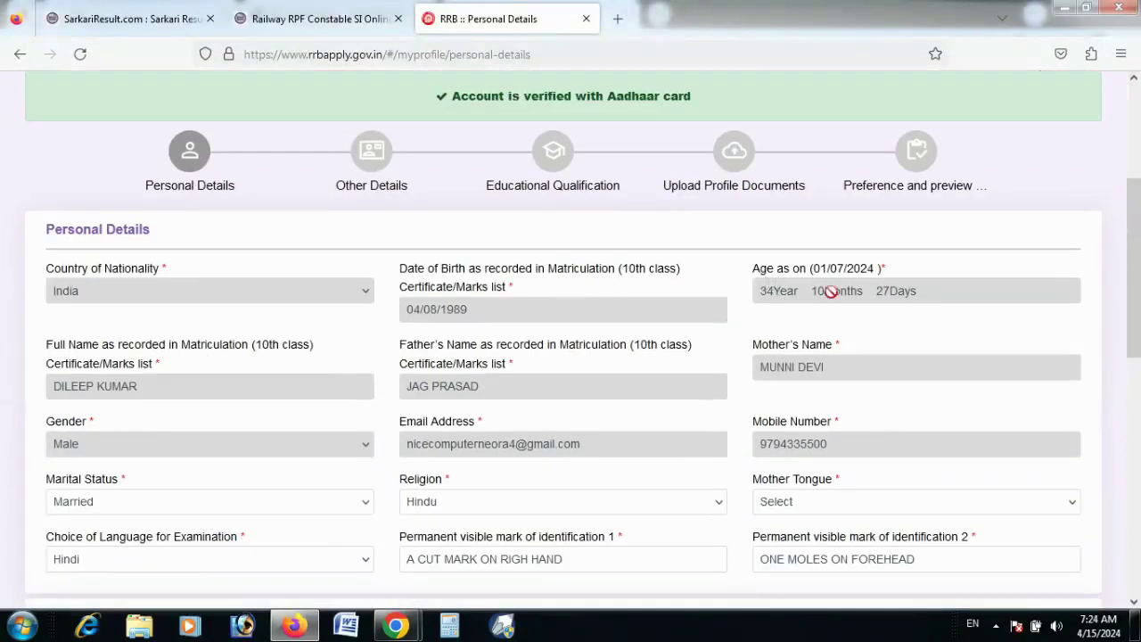
{"action": "scroll", "coordinate": [675, 312], "scroll_direction": "down", "scroll_amount": 6}
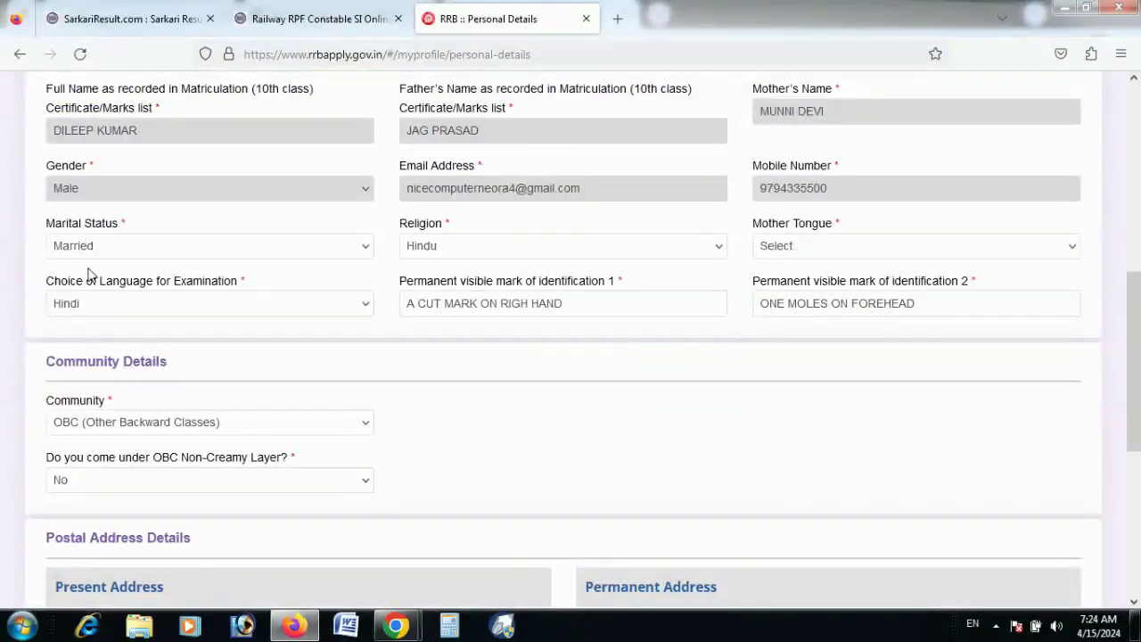
{"action": "scroll", "coordinate": [89, 274], "scroll_direction": "down", "scroll_amount": 5}
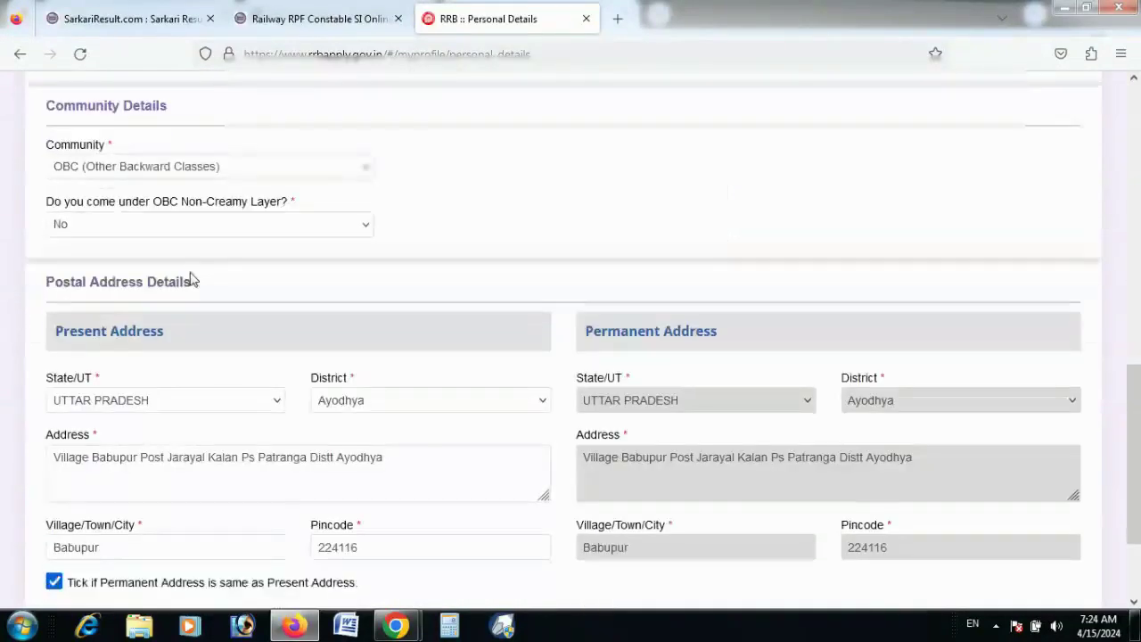
Examine the options for Community and OBC Non-Creamy Layer in Community Details without changing the selections
{"action": "scroll", "coordinate": [190, 279], "scroll_direction": "up", "scroll_amount": 2}
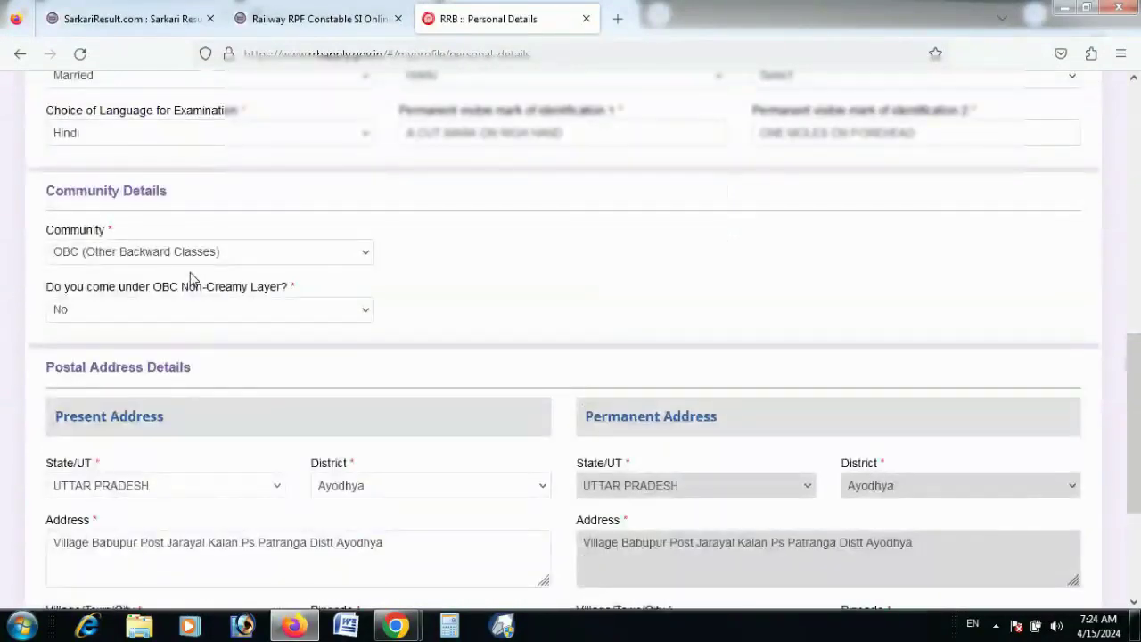
{"action": "left_click", "coordinate": [170, 253]}
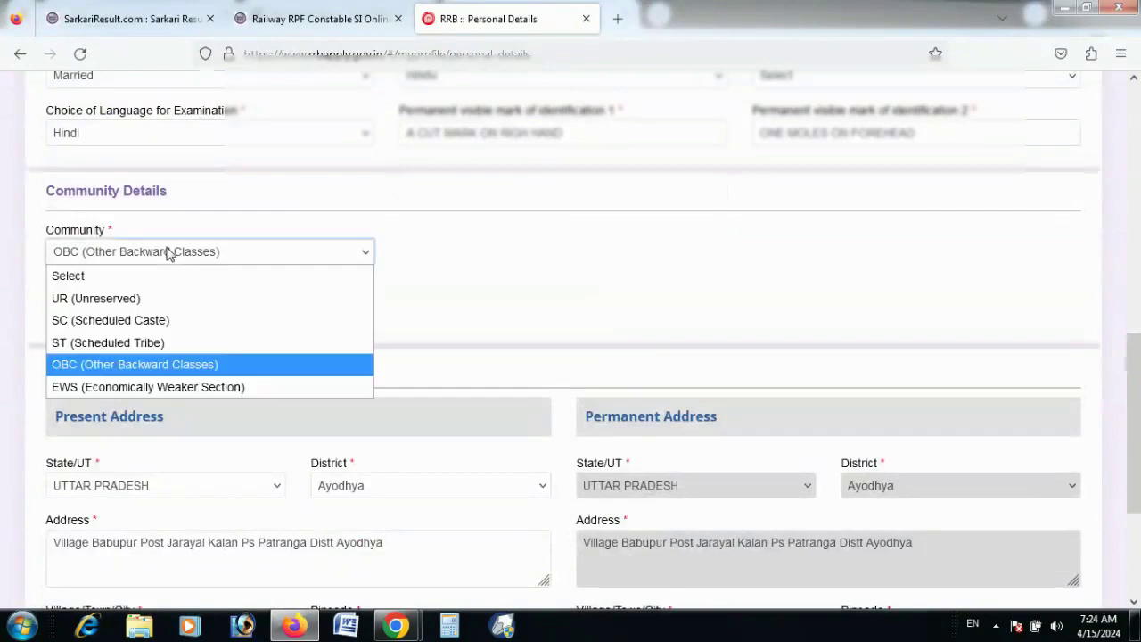
{"action": "left_click", "coordinate": [169, 253]}
{"action": "left_click", "coordinate": [170, 253]}
{"action": "left_click", "coordinate": [169, 253]}
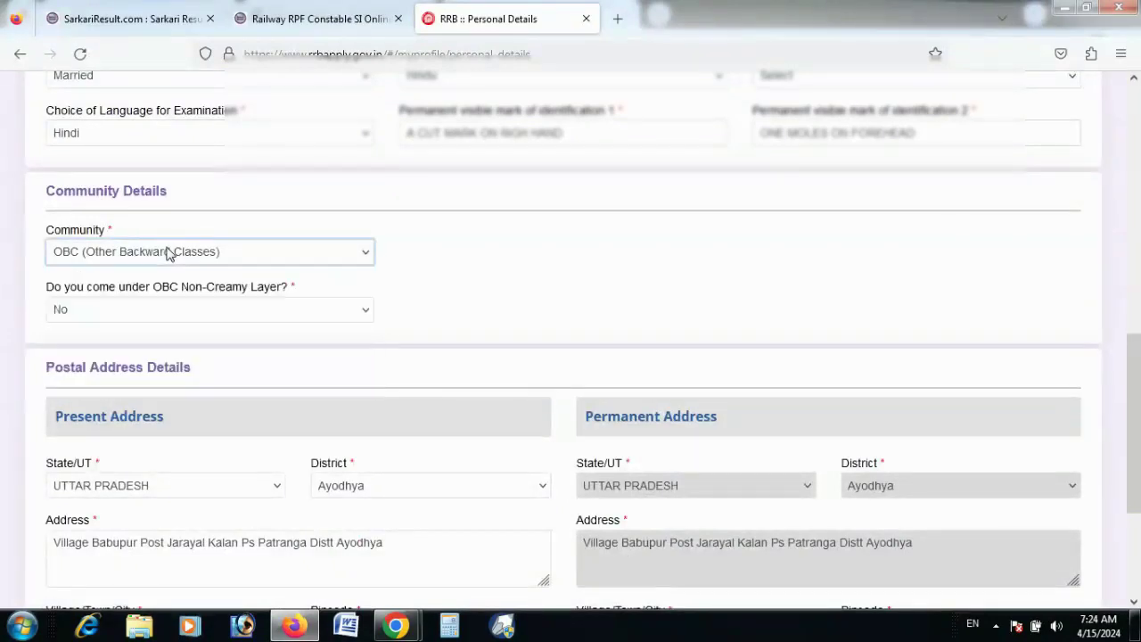
{"action": "left_click", "coordinate": [169, 253]}
{"action": "left_click", "coordinate": [169, 253]}
{"action": "left_click", "coordinate": [103, 316]}
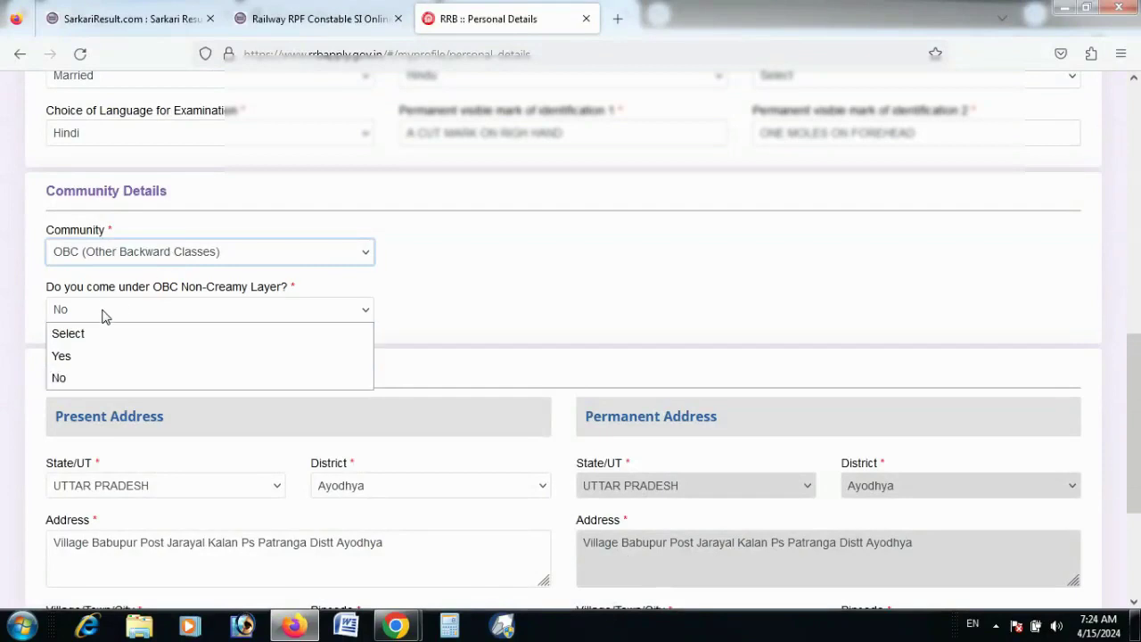
{"action": "left_click", "coordinate": [103, 316]}
Review the present and permanent address fields and the State/UT options without changing them
{"action": "scroll", "coordinate": [103, 316], "scroll_direction": "down", "scroll_amount": 3}
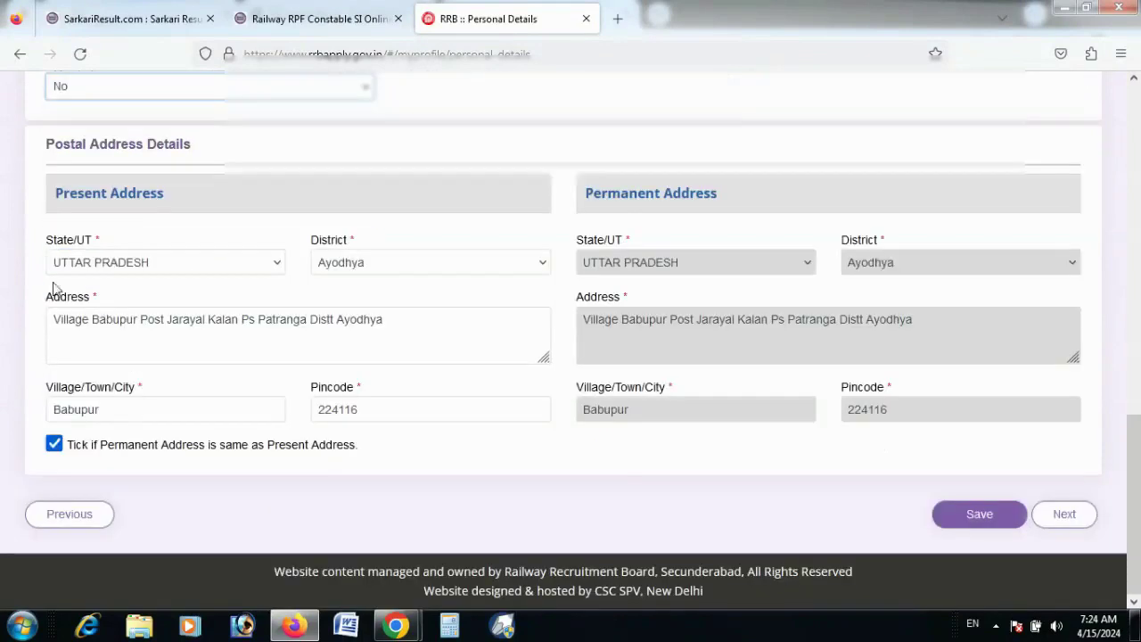
{"action": "left_click", "coordinate": [52, 269]}
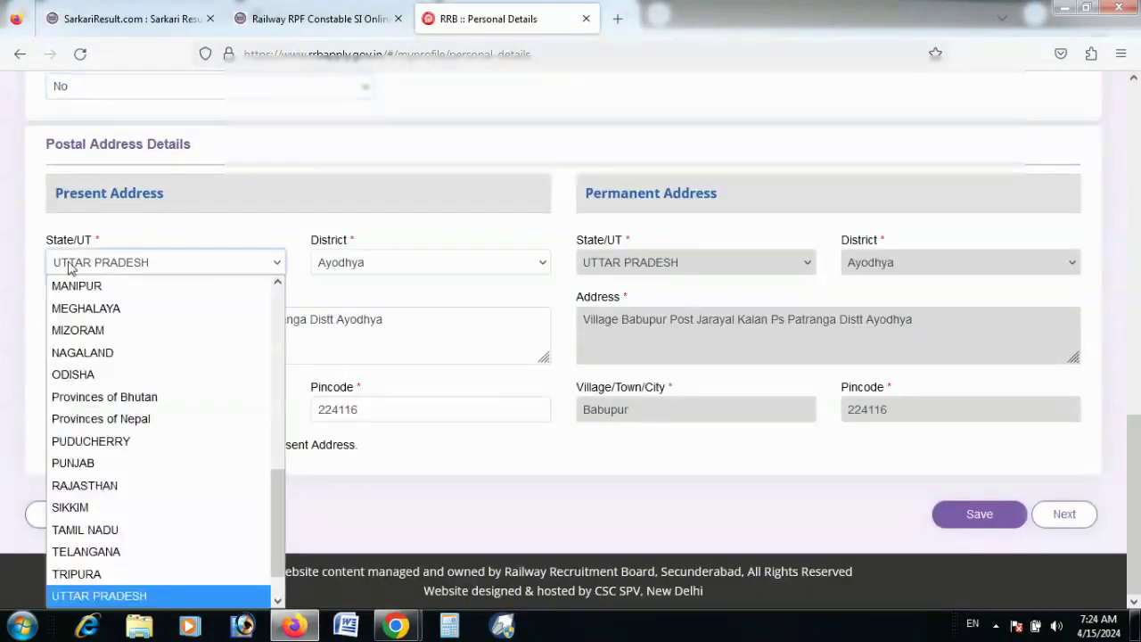
{"action": "left_click", "coordinate": [278, 253]}
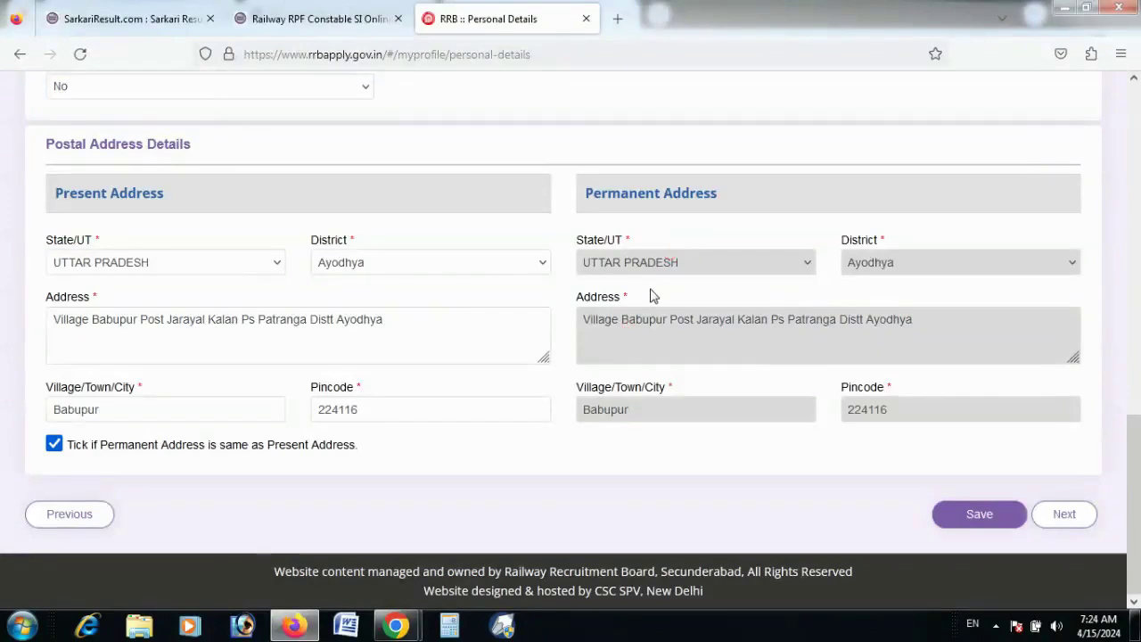
{"action": "scroll", "coordinate": [651, 295], "scroll_direction": "up", "scroll_amount": 15}
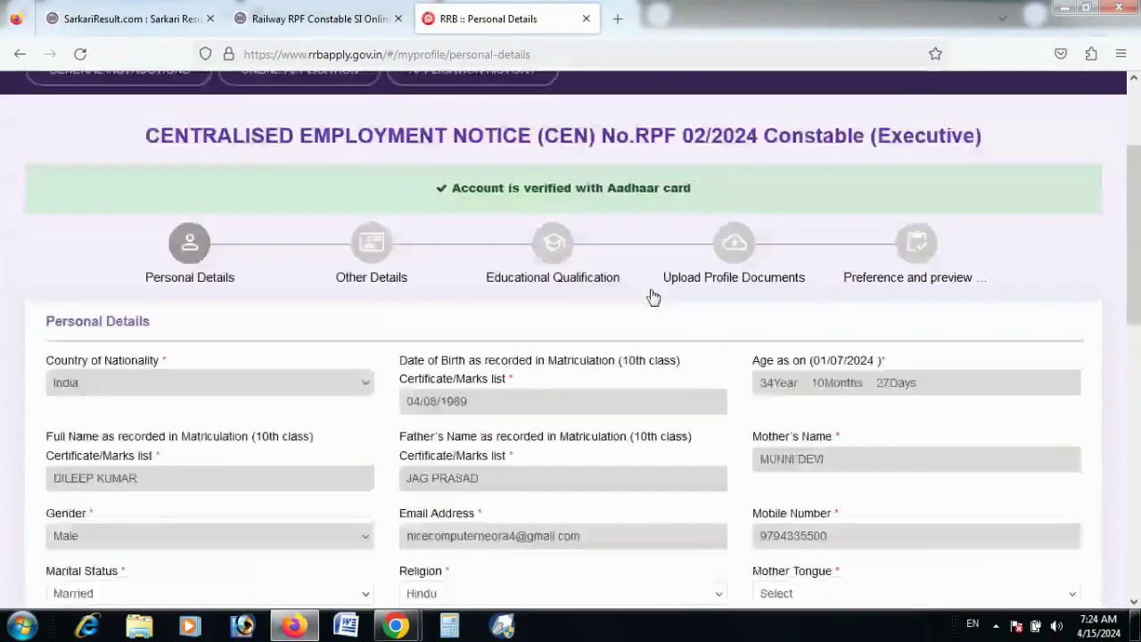
Try to save the Personal Details page of the application
{"action": "scroll", "coordinate": [651, 295], "scroll_direction": "down", "scroll_amount": 15}
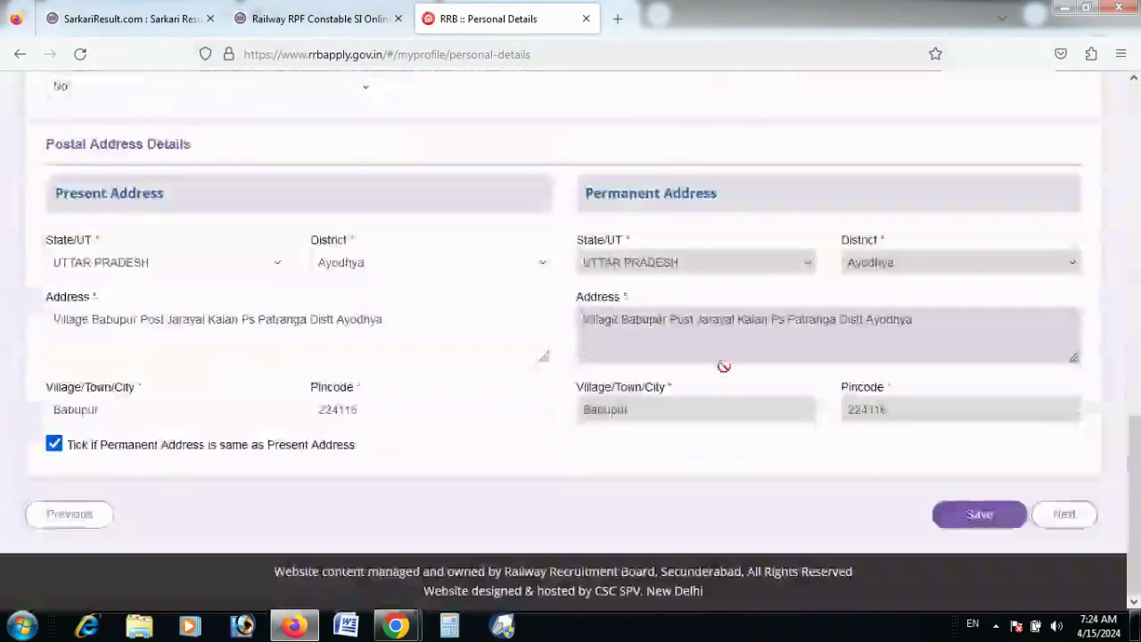
{"action": "left_click", "coordinate": [975, 515]}
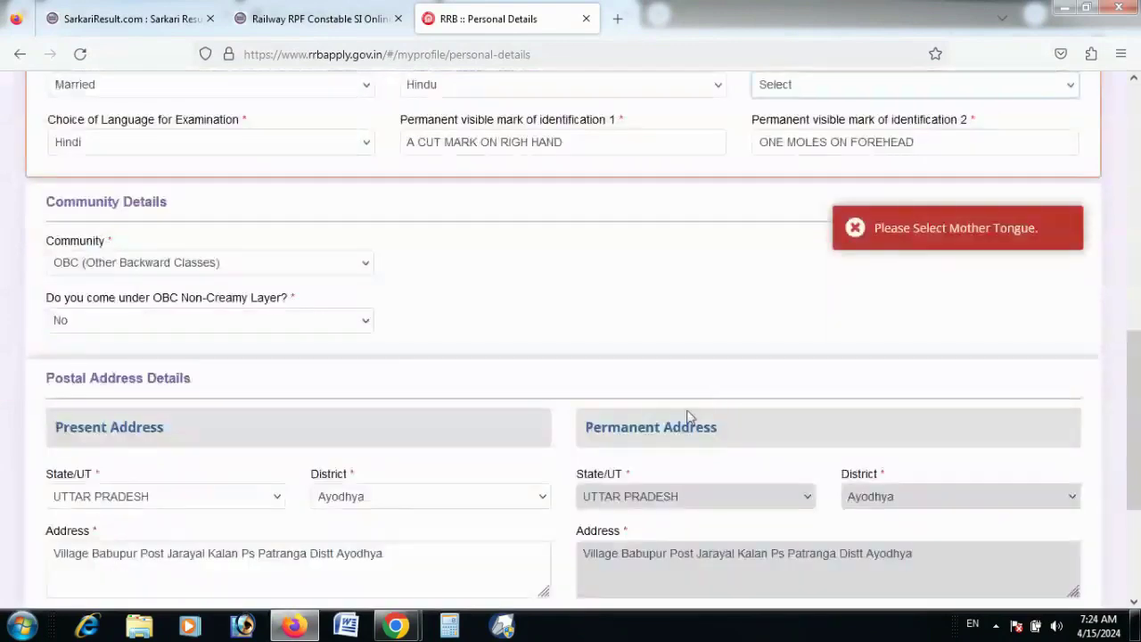
{"action": "left_click", "coordinate": [853, 239]}
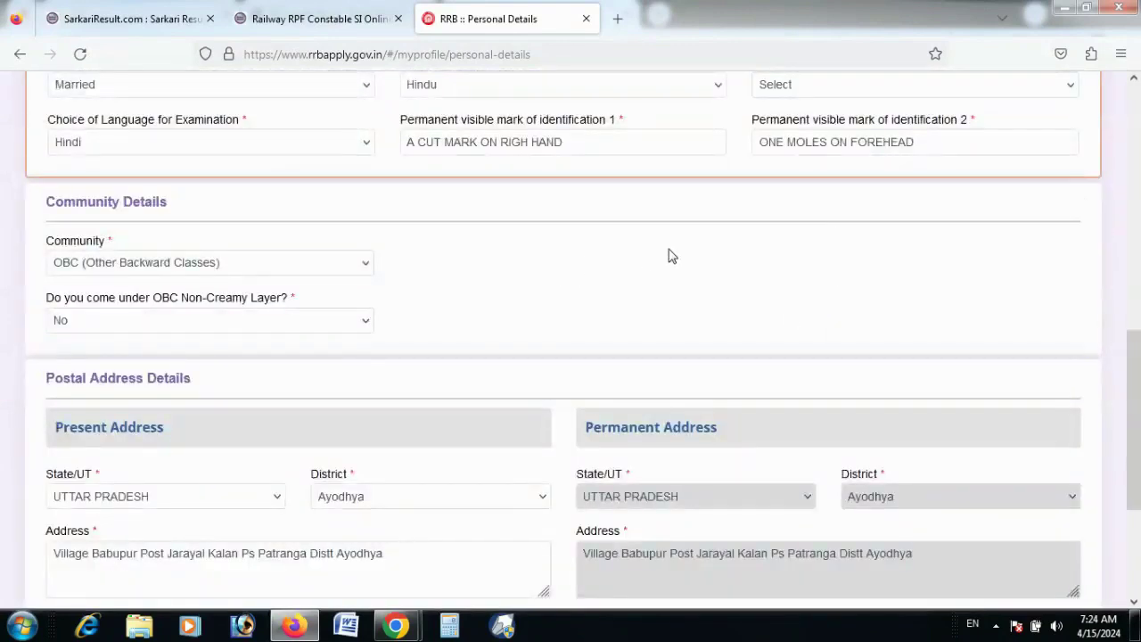
Set the Mother Tongue to Hindi in the personal details
{"action": "scroll", "coordinate": [791, 147], "scroll_direction": "up", "scroll_amount": 2}
{"action": "left_click", "coordinate": [796, 170]}
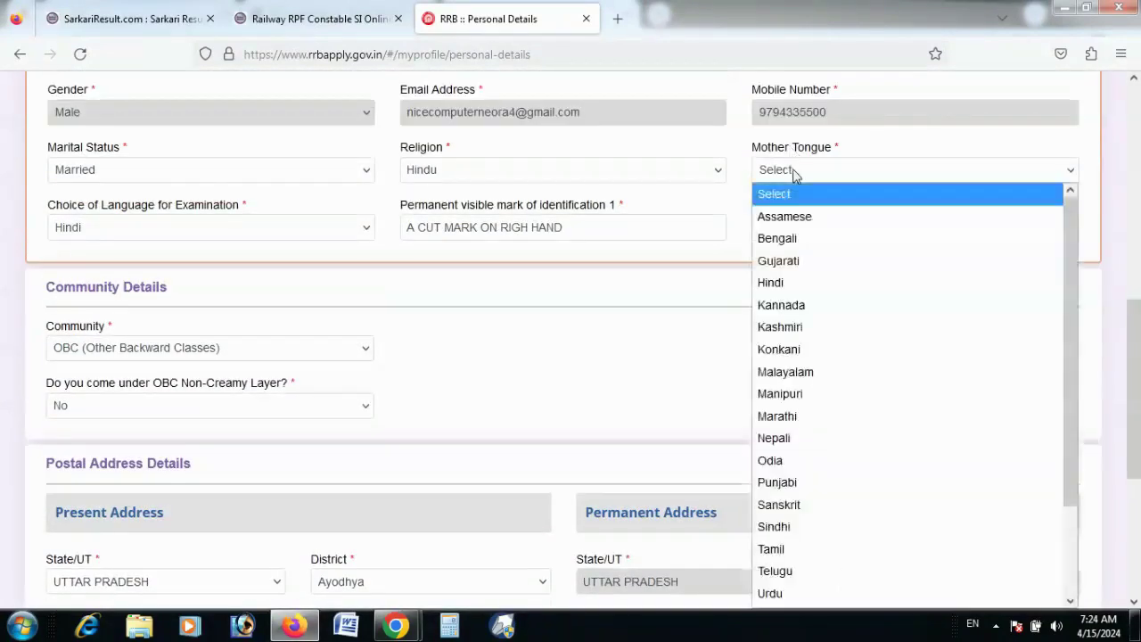
{"action": "left_click", "coordinate": [784, 284]}
{"action": "scroll", "coordinate": [749, 301], "scroll_direction": "down", "scroll_amount": 7}
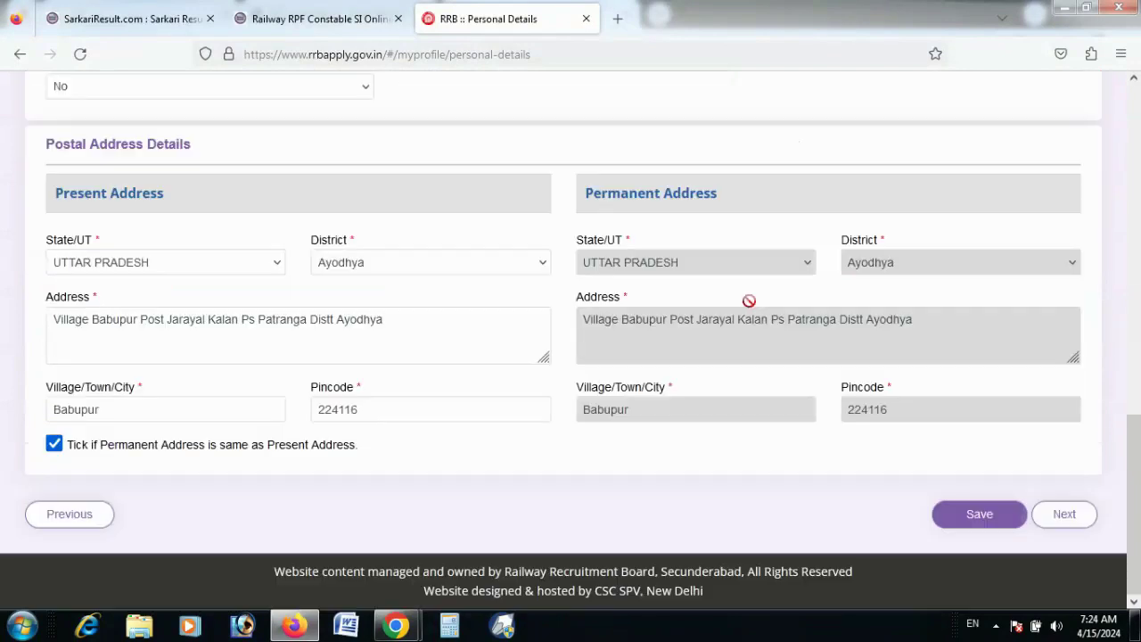
Save the Personal Details page, proceed to Other Details, and dismiss the notice about previously saved data
{"action": "left_click", "coordinate": [962, 513]}
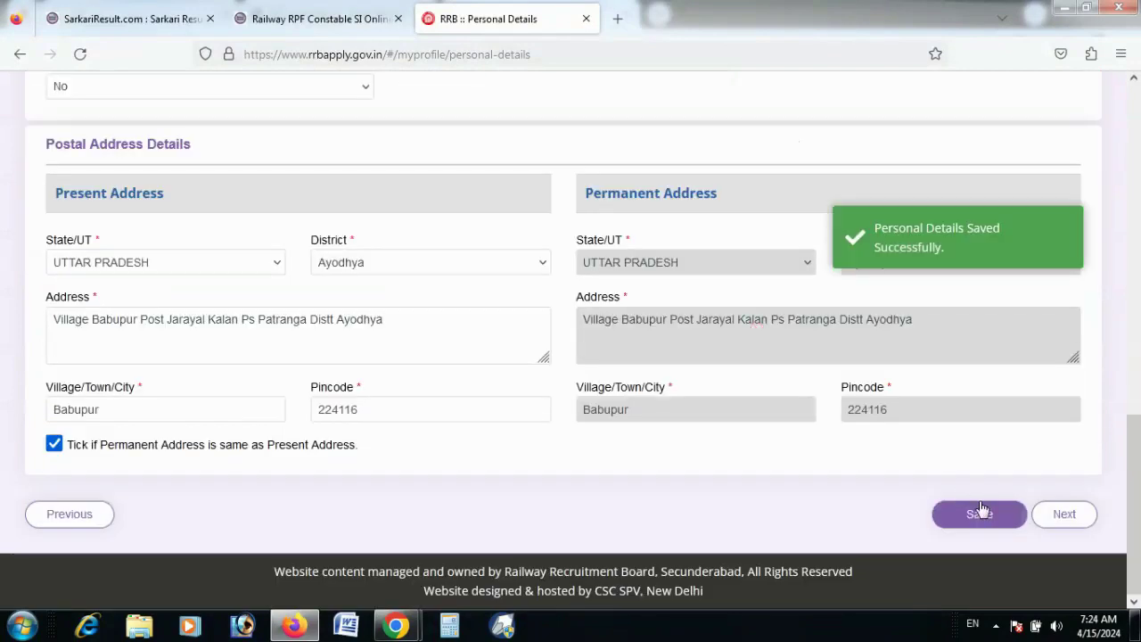
{"action": "left_click", "coordinate": [1060, 515]}
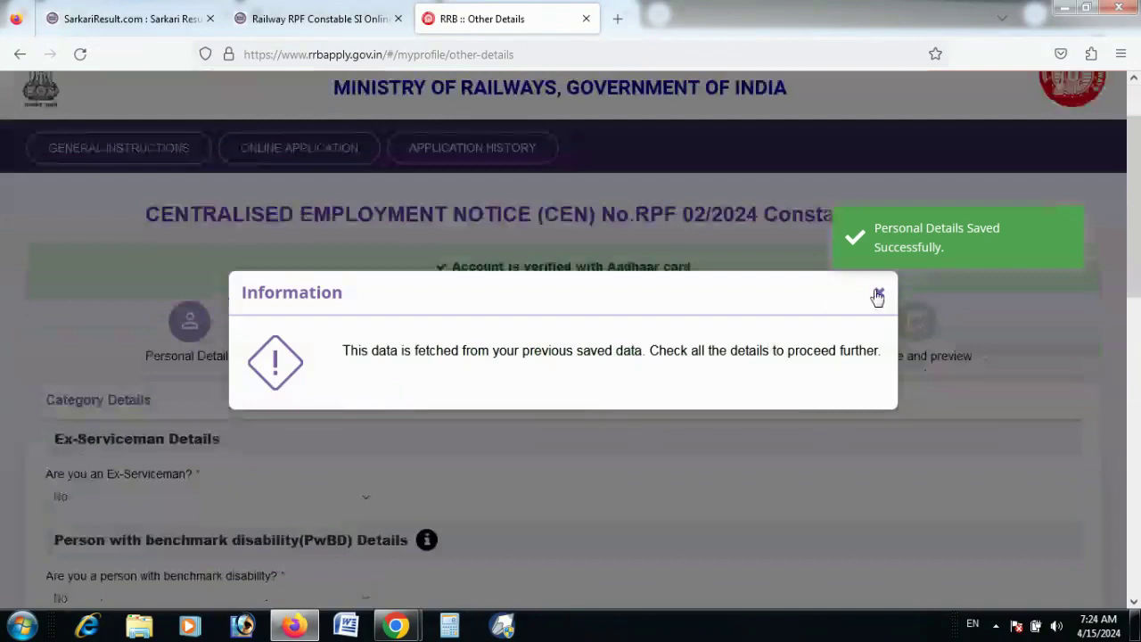
{"action": "left_click", "coordinate": [878, 296]}
Review the ex-serviceman, disability, EBC, employment, apprentice and refund bank fields in Other Details without changing them
{"action": "scroll", "coordinate": [313, 344], "scroll_direction": "down", "scroll_amount": 3}
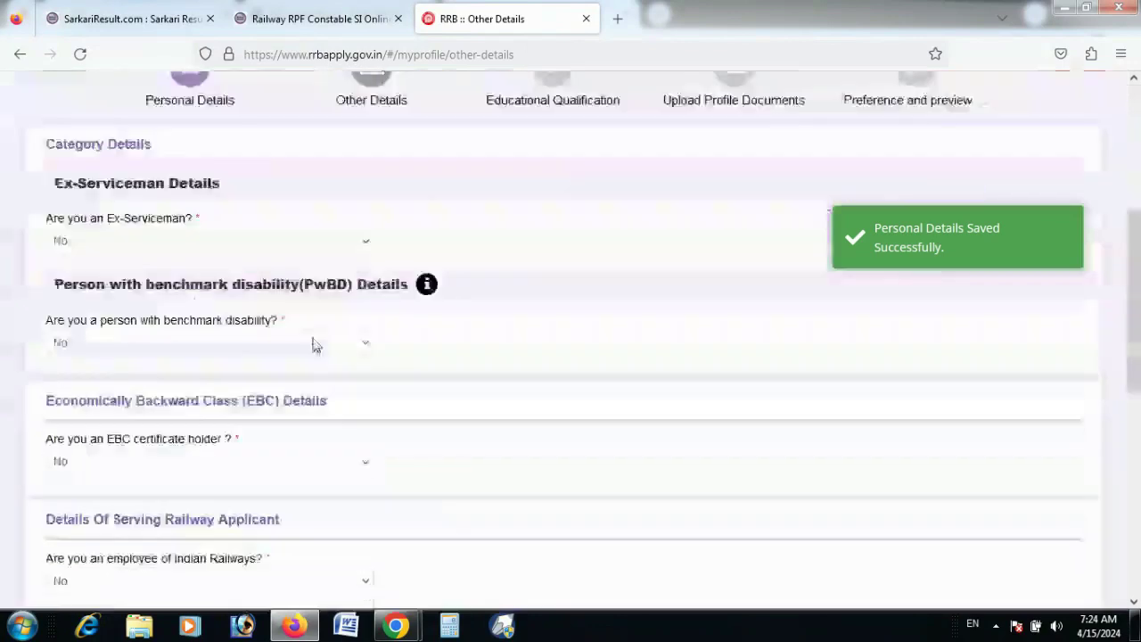
{"action": "left_click", "coordinate": [93, 241]}
{"action": "left_click", "coordinate": [94, 242]}
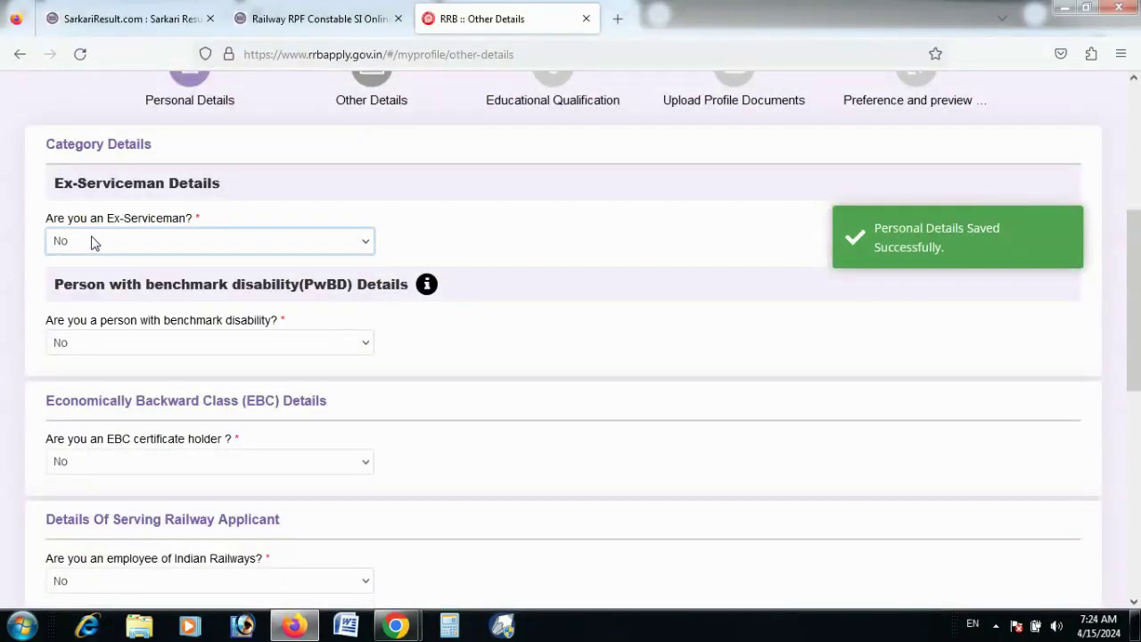
{"action": "left_click", "coordinate": [226, 350]}
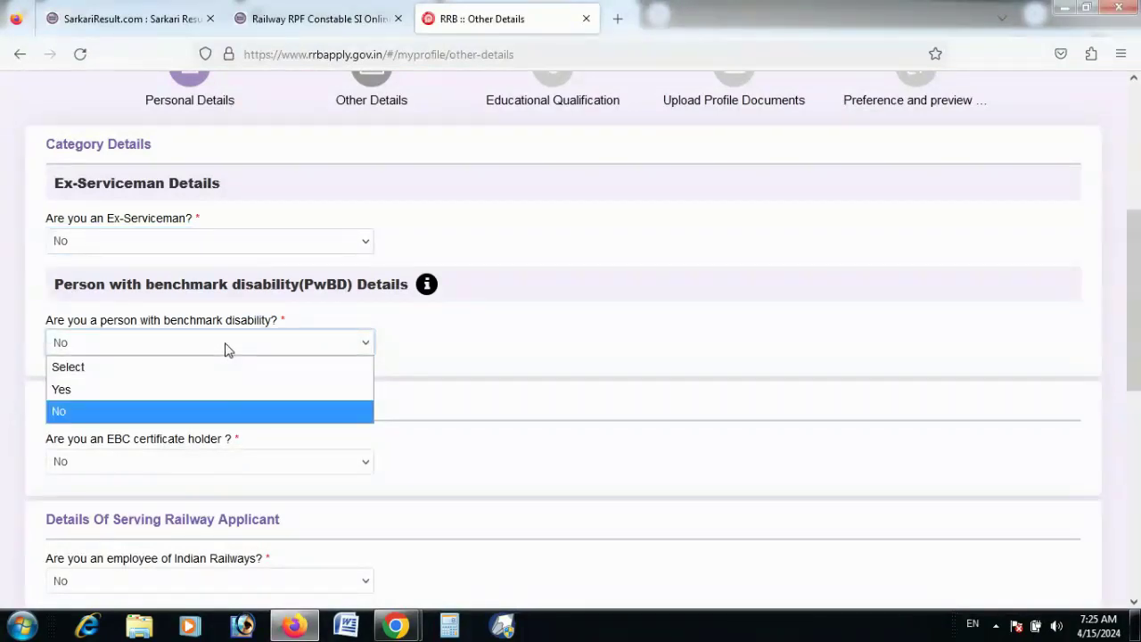
{"action": "left_click", "coordinate": [226, 349]}
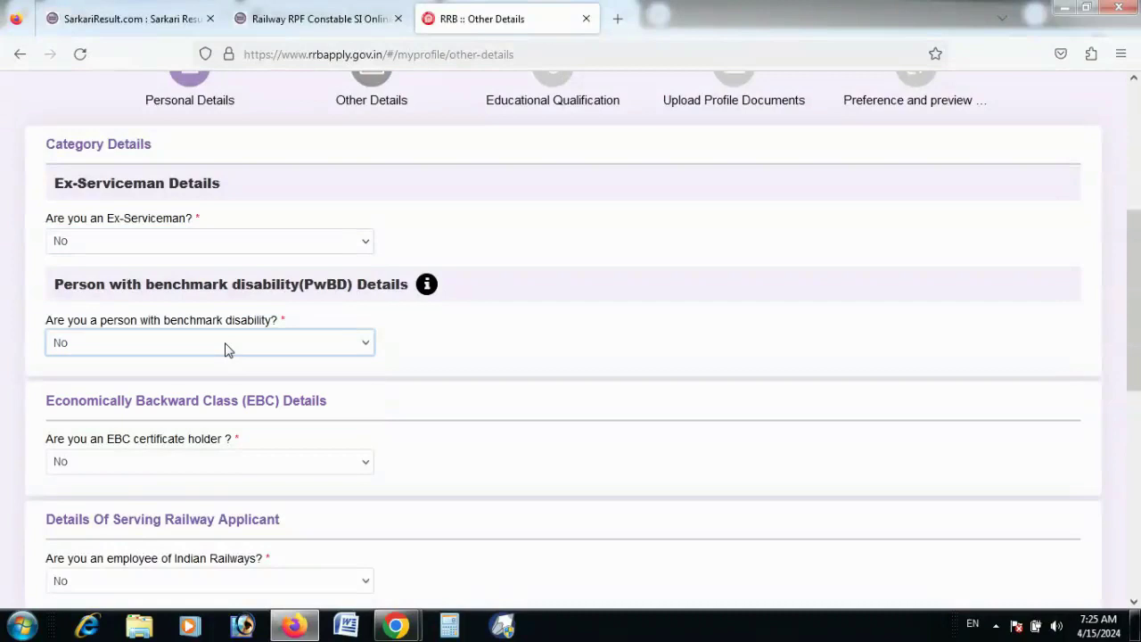
{"action": "scroll", "coordinate": [226, 349], "scroll_direction": "down", "scroll_amount": 5}
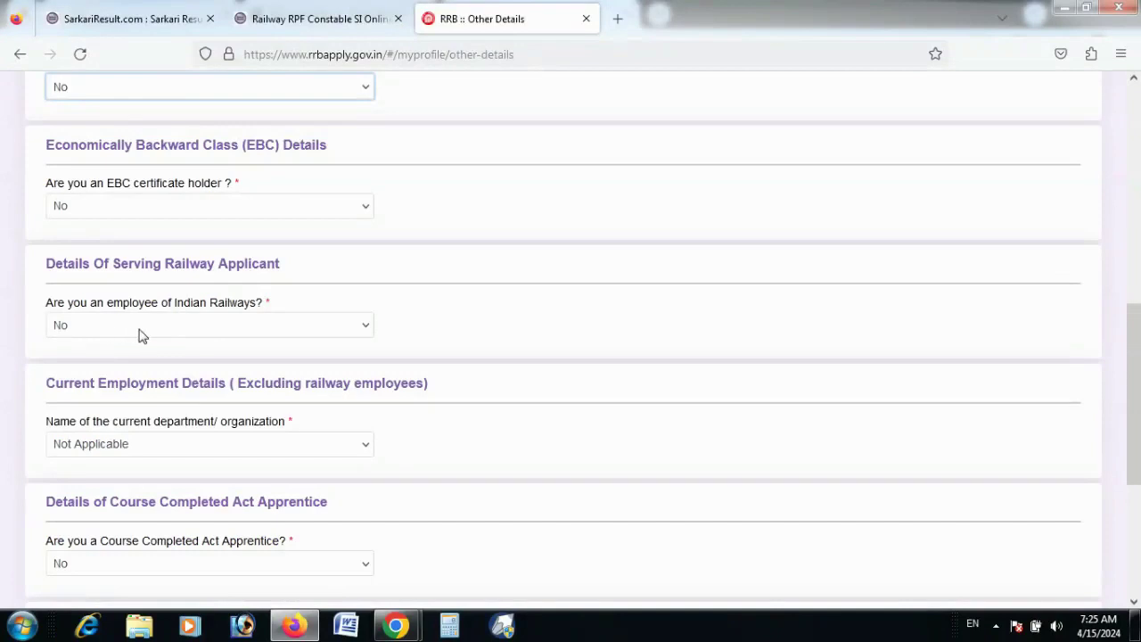
{"action": "scroll", "coordinate": [140, 335], "scroll_direction": "down", "scroll_amount": 3}
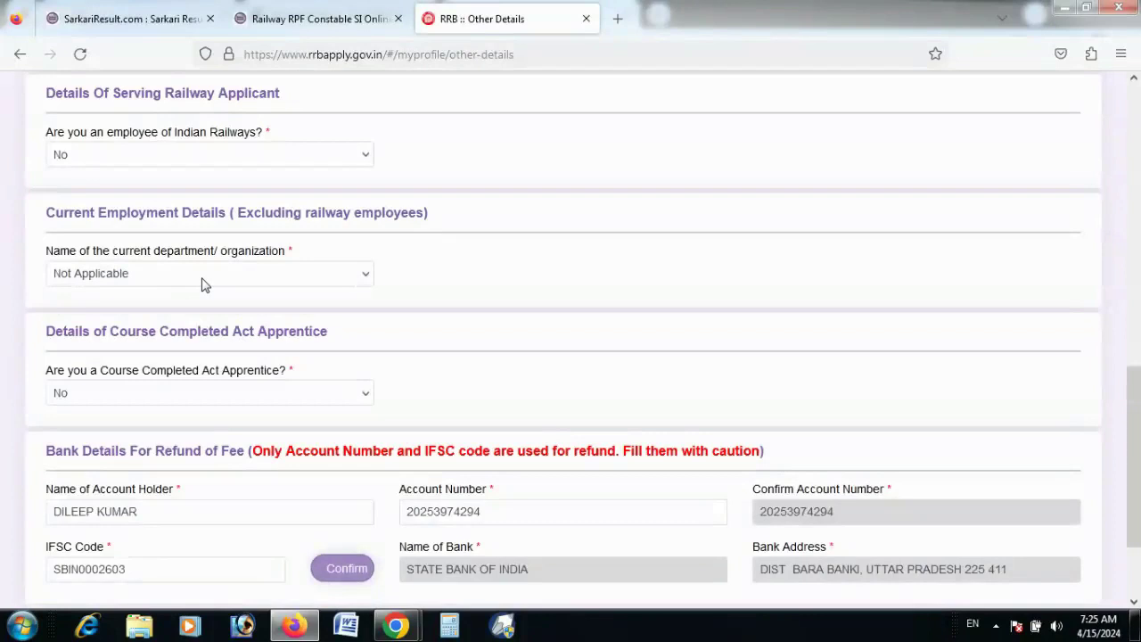
{"action": "scroll", "coordinate": [201, 285], "scroll_direction": "down", "scroll_amount": 3}
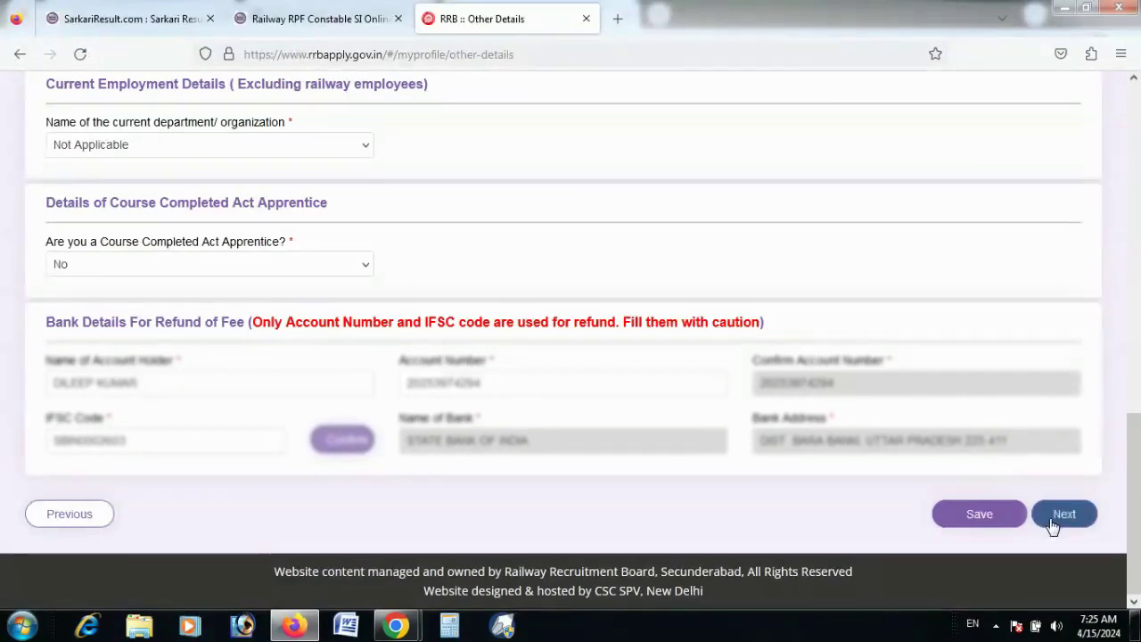
Save the Other Details page and proceed to Educational Qualification
{"action": "left_click", "coordinate": [1013, 524]}
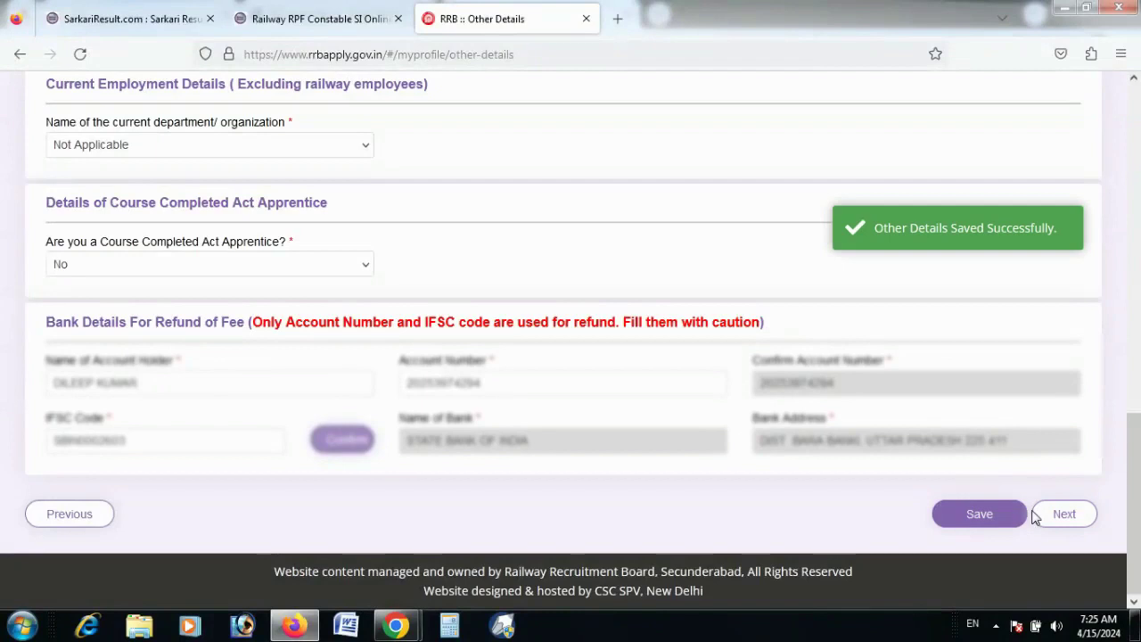
{"action": "left_click", "coordinate": [1057, 515]}
Open the Matriculation/SSLC qualification entry for editing and update it with its existing details
{"action": "scroll", "coordinate": [557, 357], "scroll_direction": "down", "scroll_amount": 1}
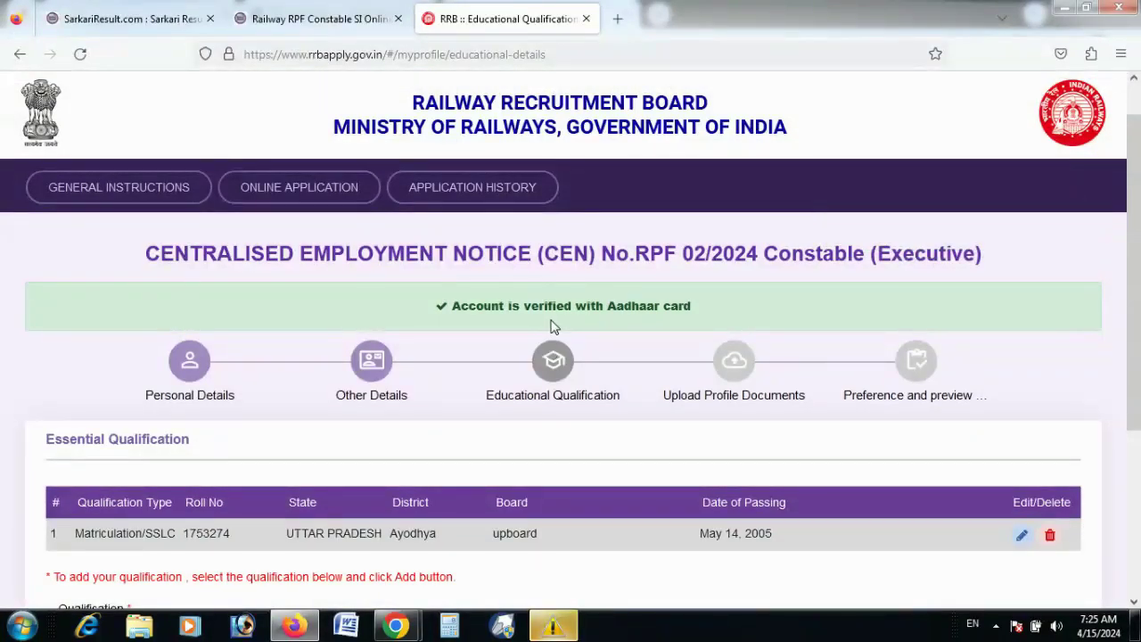
{"action": "scroll", "coordinate": [552, 326], "scroll_direction": "down", "scroll_amount": 3}
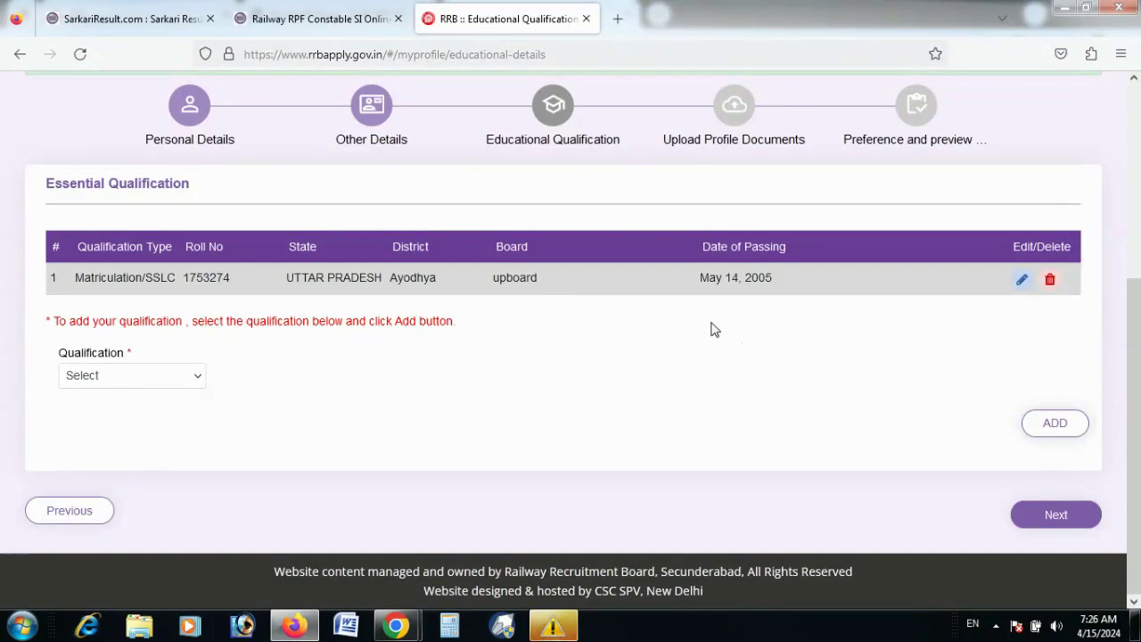
{"action": "left_click", "coordinate": [1022, 281]}
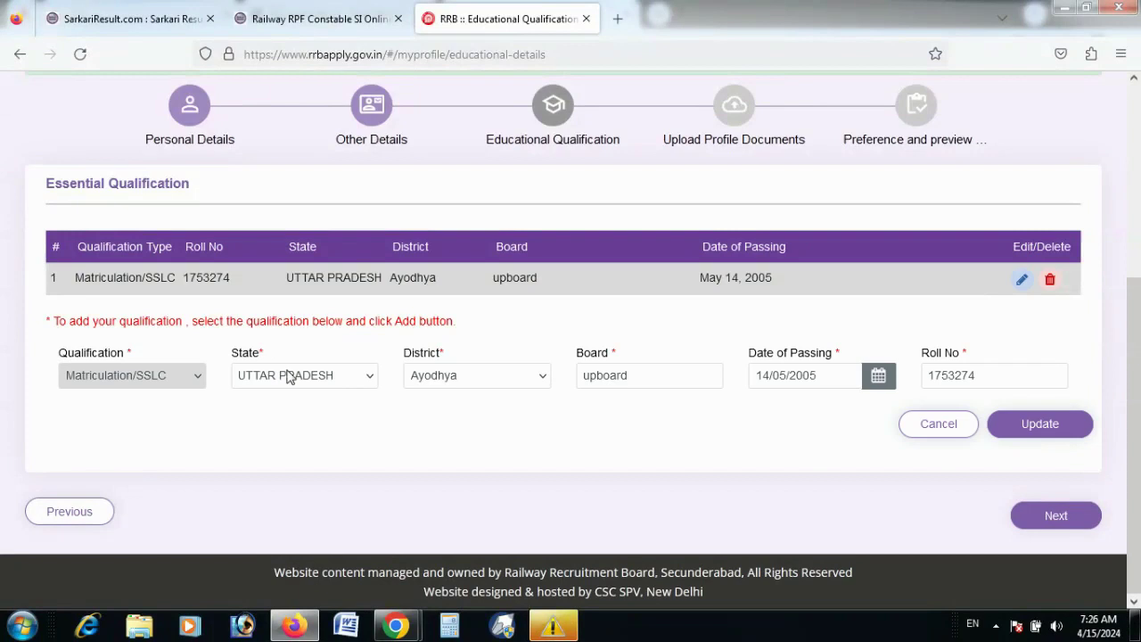
{"action": "left_click", "coordinate": [1032, 428]}
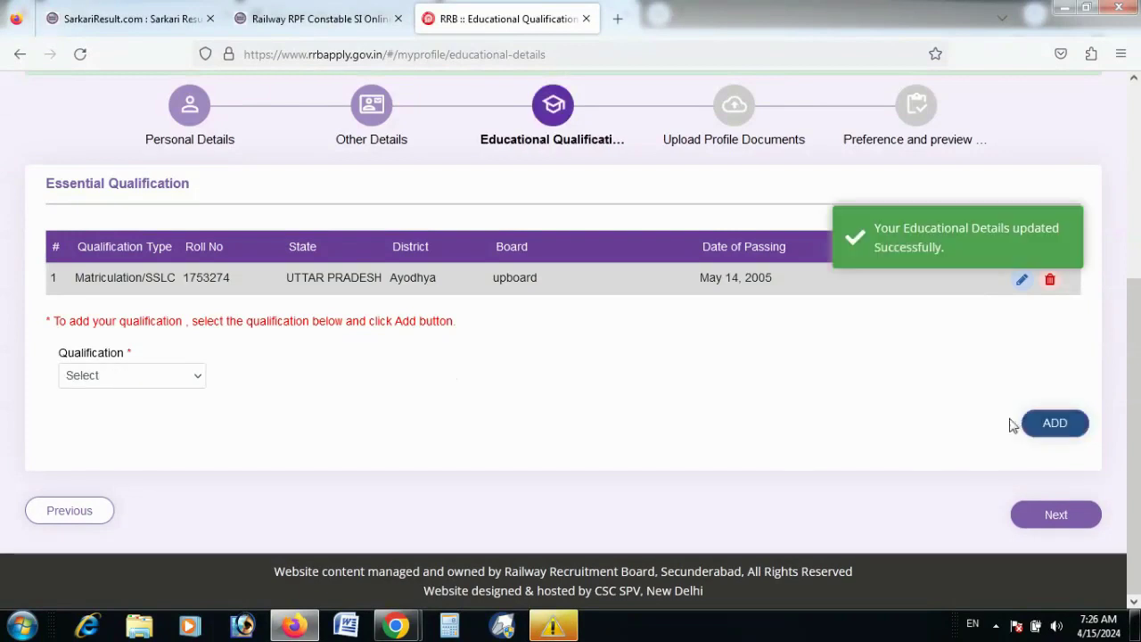
Proceed to Upload Profile Documents and dismiss the Existing Photo & Signature notice
{"action": "left_click", "coordinate": [1078, 517]}
{"action": "scroll", "coordinate": [901, 458], "scroll_direction": "down", "scroll_amount": 3}
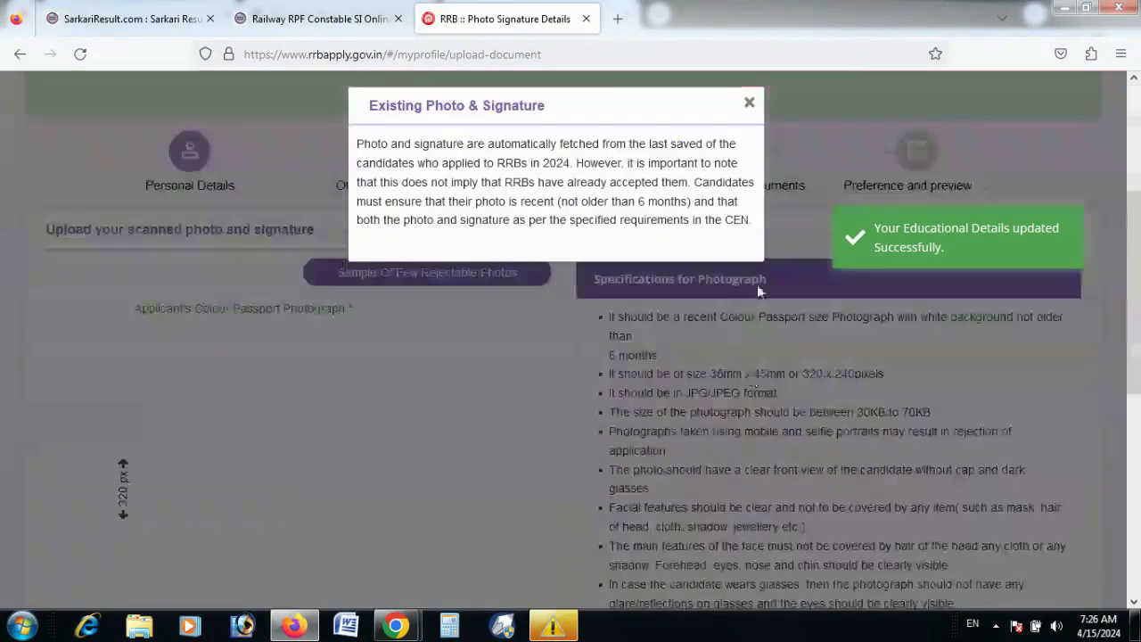
{"action": "left_click", "coordinate": [749, 103]}
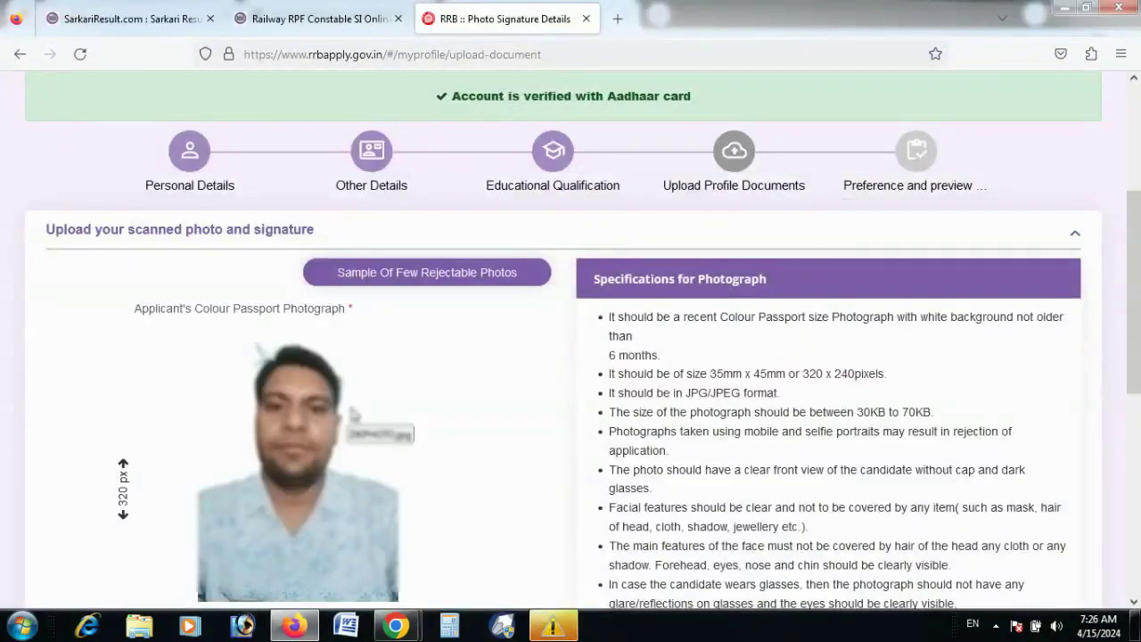
Review the applicant's existing photograph and signature against the photograph and signature image specifications
{"action": "scroll", "coordinate": [352, 414], "scroll_direction": "down", "scroll_amount": 3}
{"action": "scroll", "coordinate": [352, 414], "scroll_direction": "down", "scroll_amount": 2}
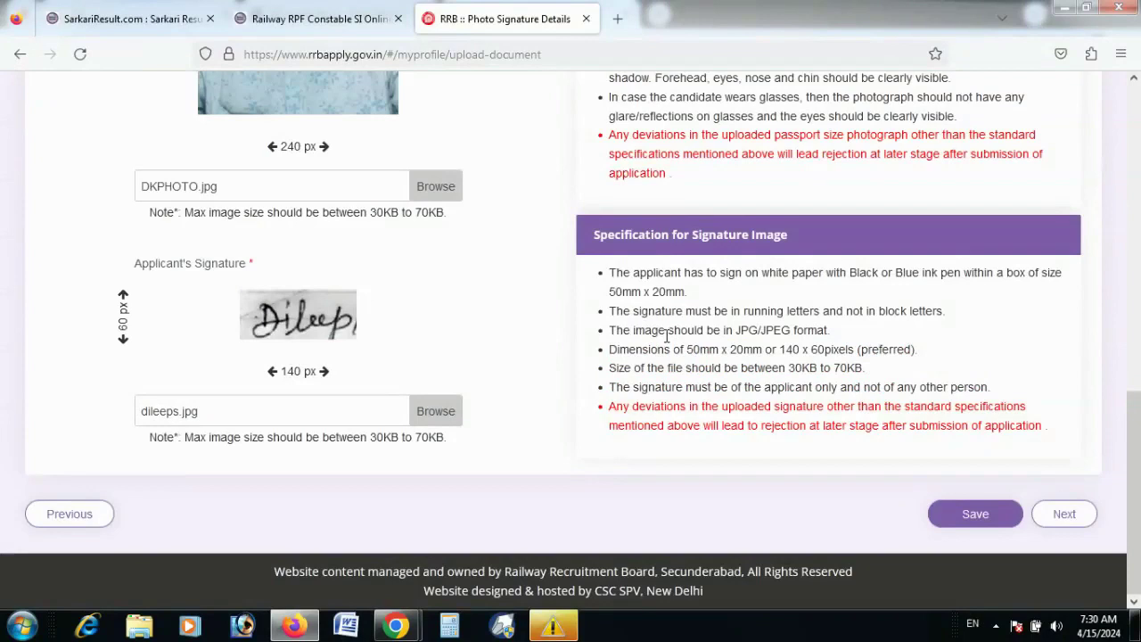
{"action": "scroll", "coordinate": [666, 336], "scroll_direction": "up", "scroll_amount": 5}
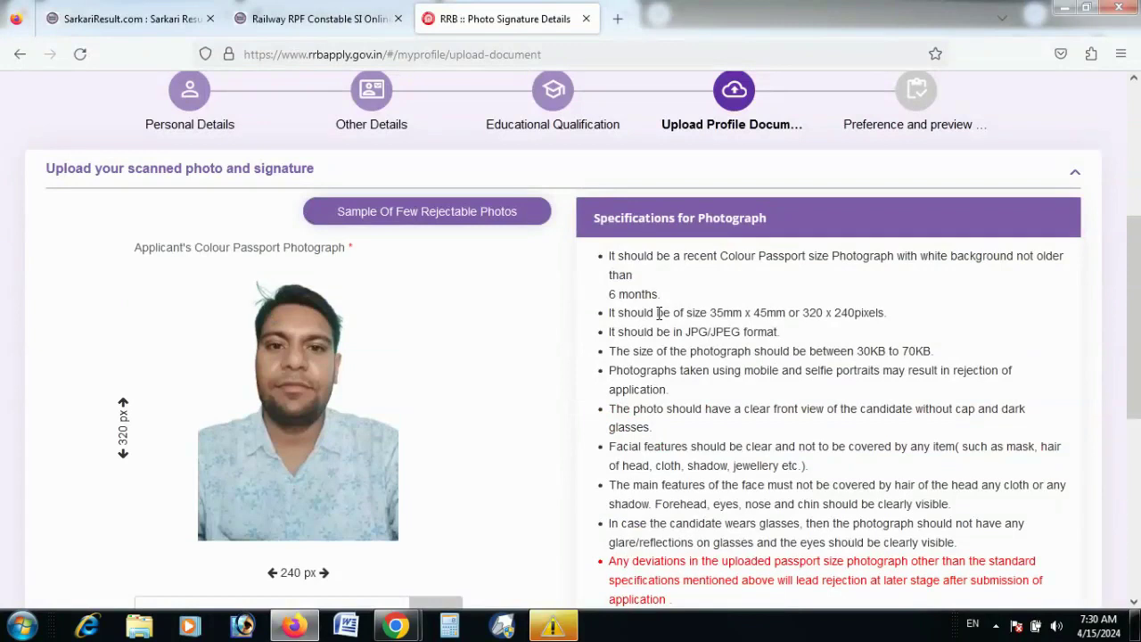
{"action": "scroll", "coordinate": [657, 312], "scroll_direction": "down", "scroll_amount": 1}
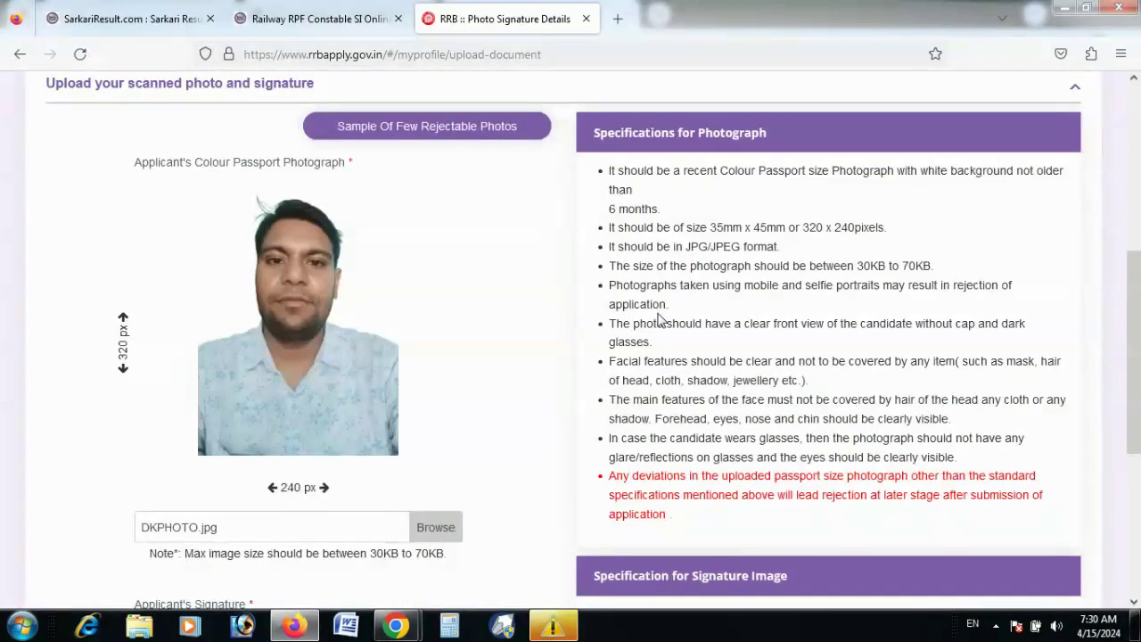
{"action": "scroll", "coordinate": [660, 319], "scroll_direction": "down", "scroll_amount": 3}
{"action": "scroll", "coordinate": [660, 319], "scroll_direction": "down", "scroll_amount": 1}
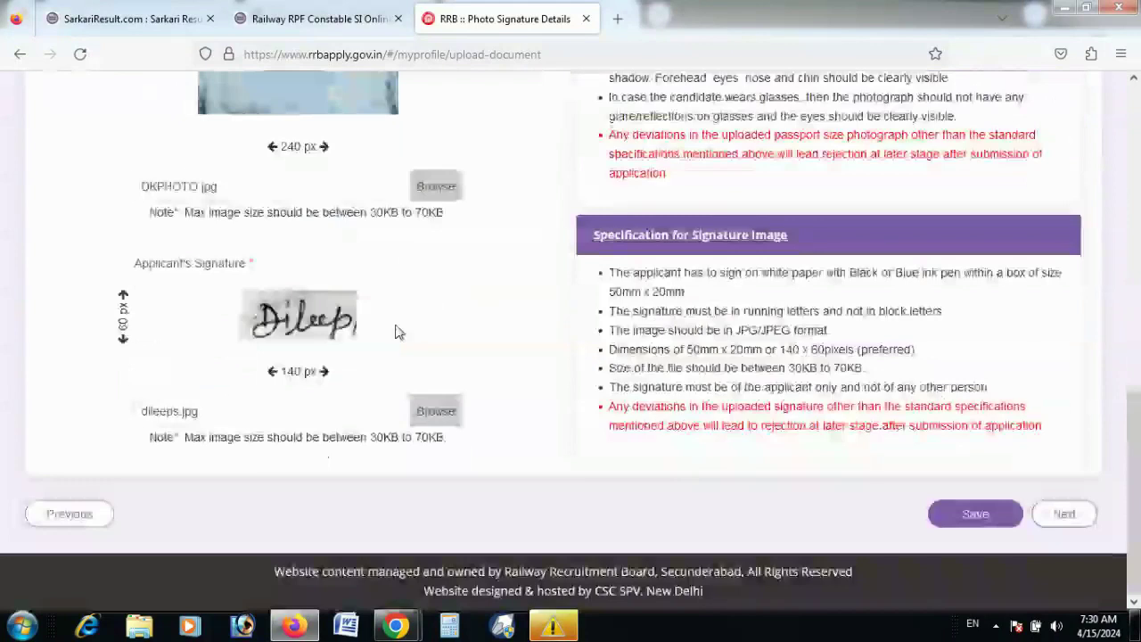